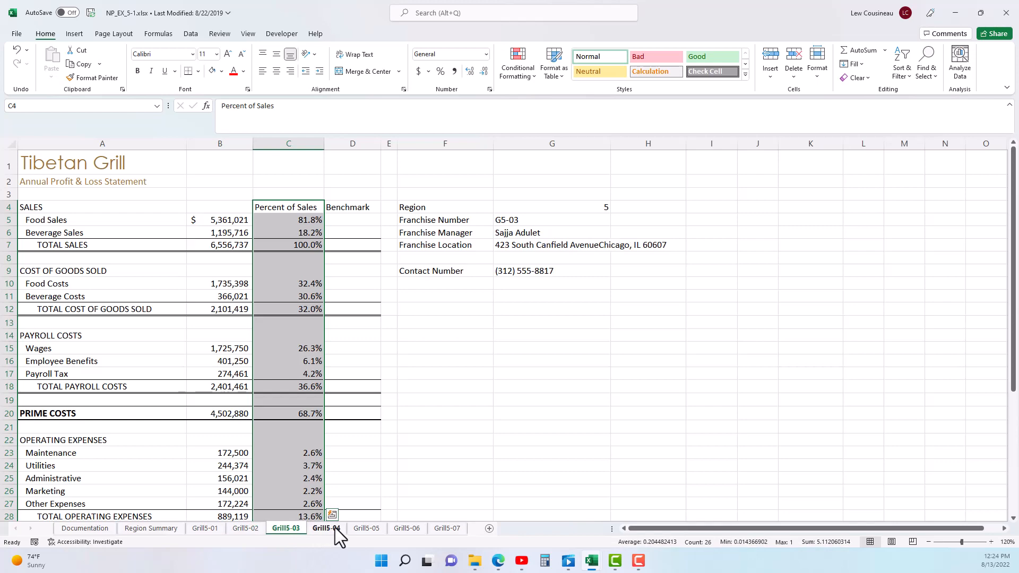
# - Compare the formatting of the Grill5-01 sheet with the sales and franchise information areas on the Grill5-02 through Grill5-07 sheets
pyautogui.click(335, 528)
pyautogui.click(377, 526)
pyautogui.click(422, 528)
pyautogui.click(434, 529)
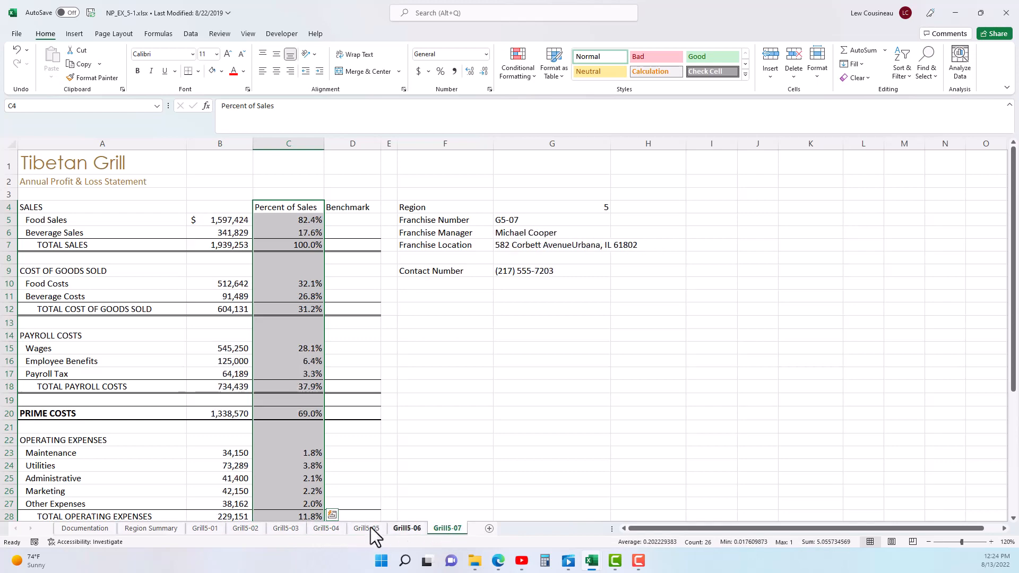
pyautogui.click(211, 531)
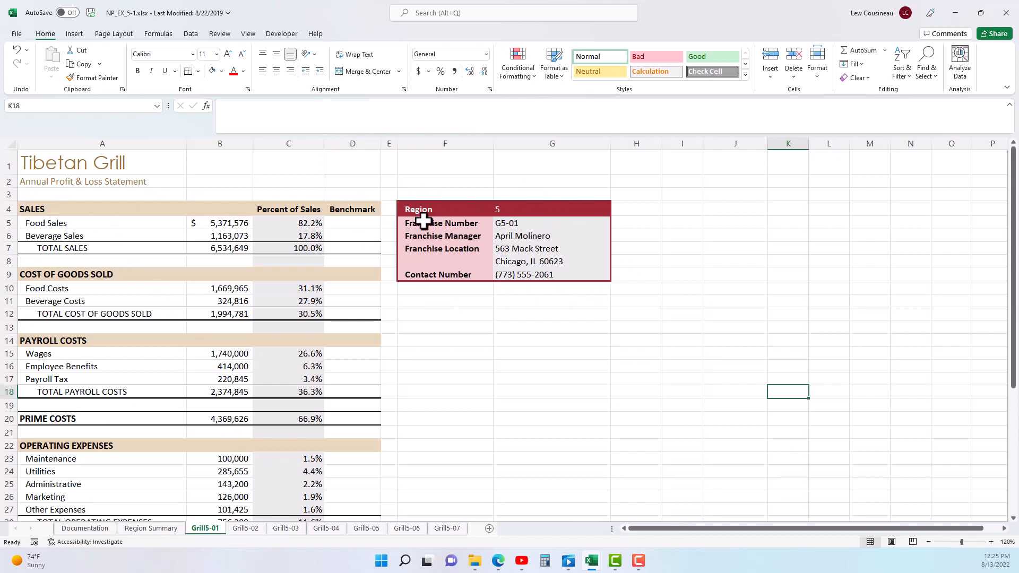
pyautogui.click(246, 529)
pyautogui.click(285, 530)
pyautogui.click(326, 530)
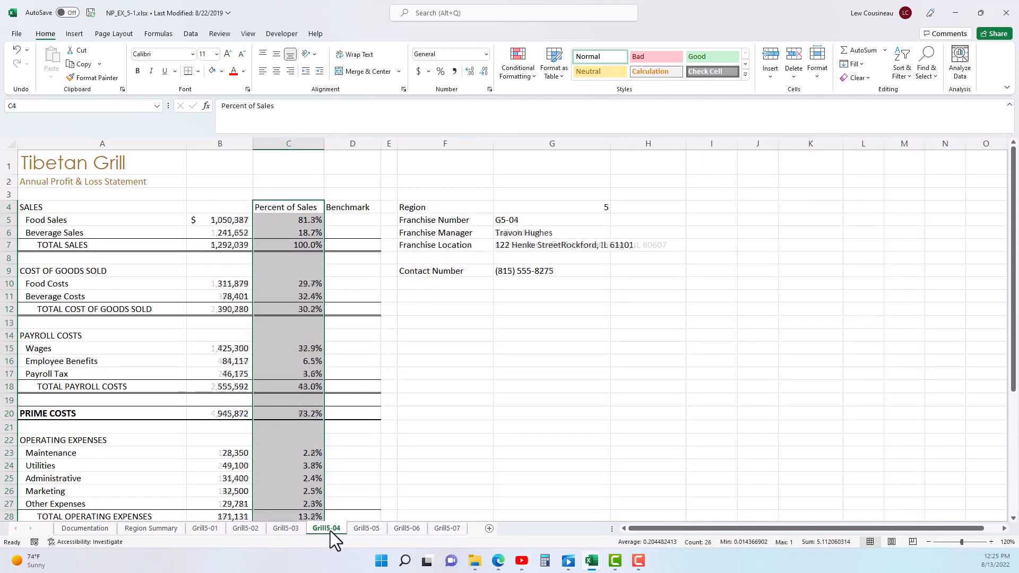
pyautogui.click(367, 528)
pyautogui.click(407, 528)
pyautogui.click(448, 529)
pyautogui.moveTo(444, 192); pyautogui.dragTo(644, 246)
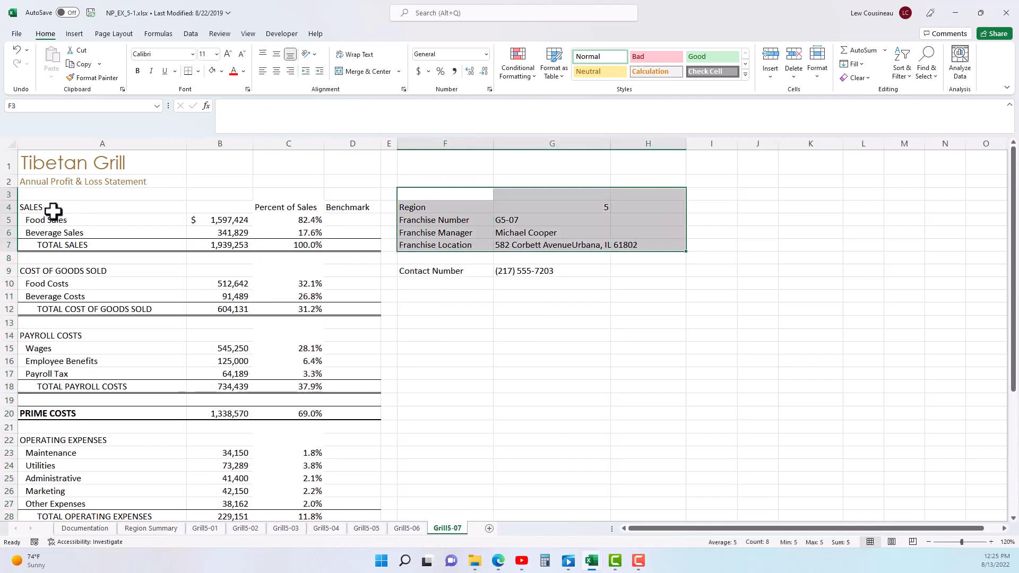
pyautogui.moveTo(53, 209); pyautogui.dragTo(355, 440)
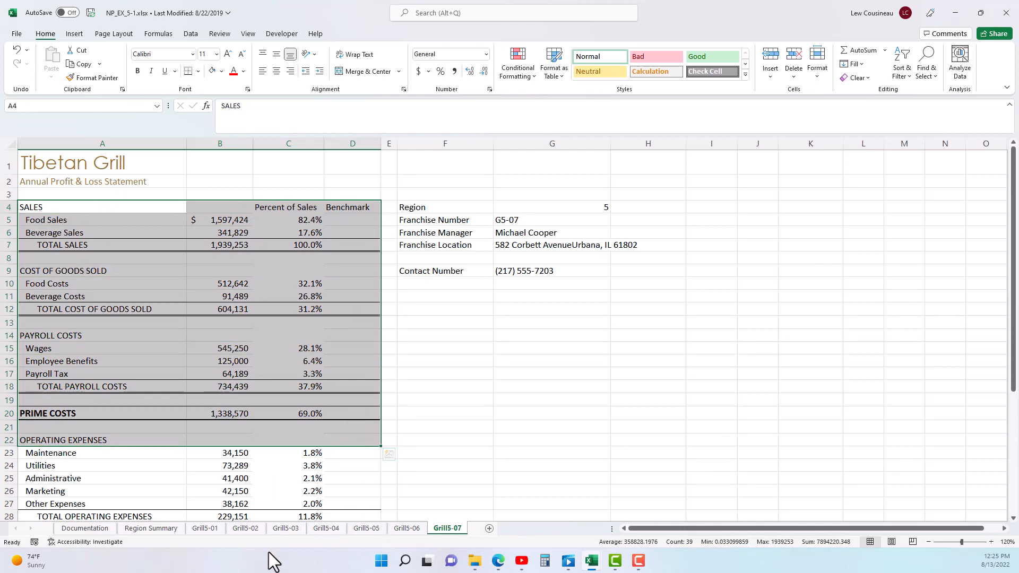
# - Try grouping the Grill5-01 through Grill5-07 sheets and releasing the group, first by ungrouping and again by switching to Region Summary
pyautogui.click(208, 530)
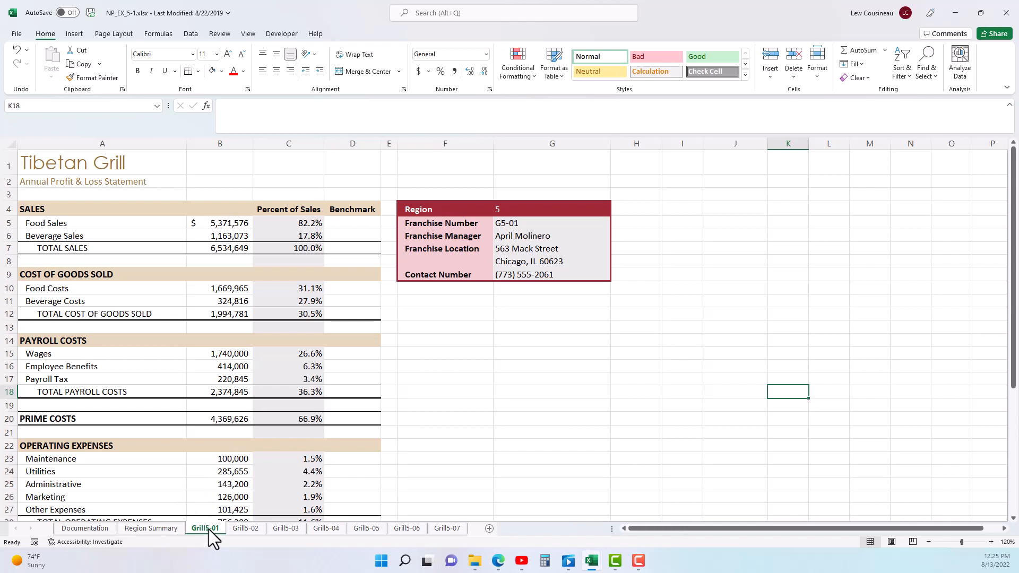
pyautogui.keyDown('shift'); pyautogui.click(438, 533); pyautogui.keyUp('shift')
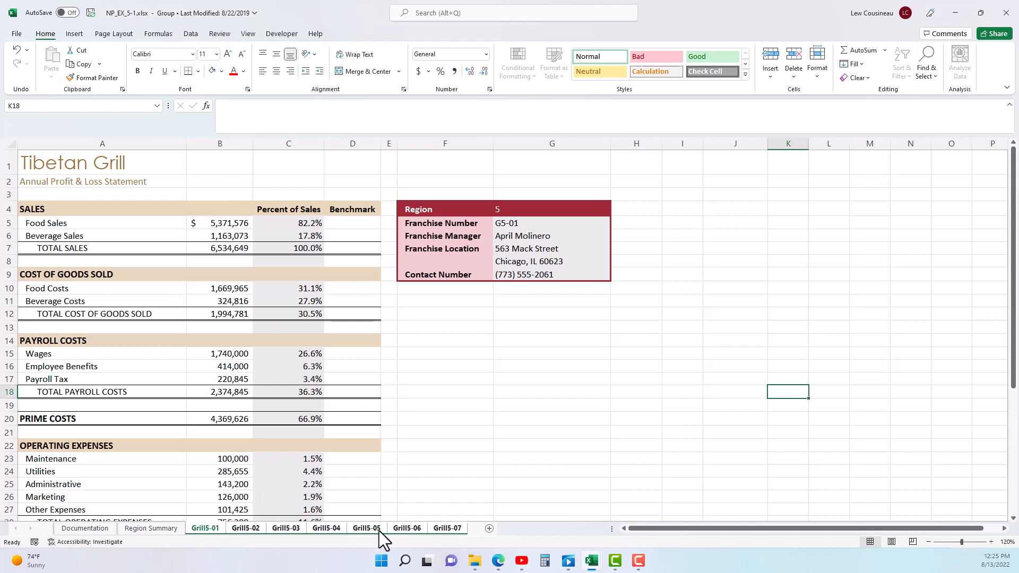
pyautogui.rightClick(209, 531)
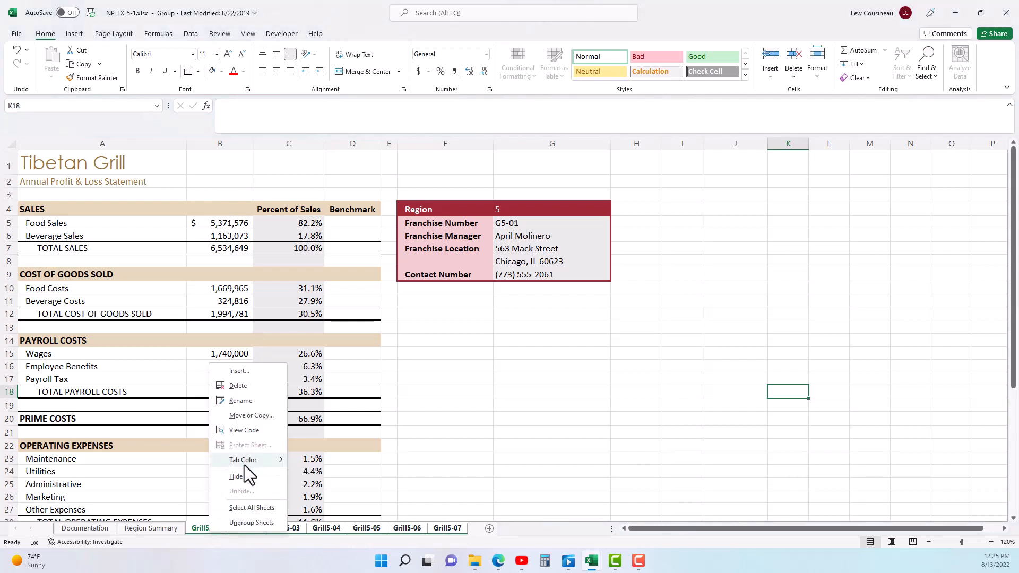
pyautogui.click(250, 523)
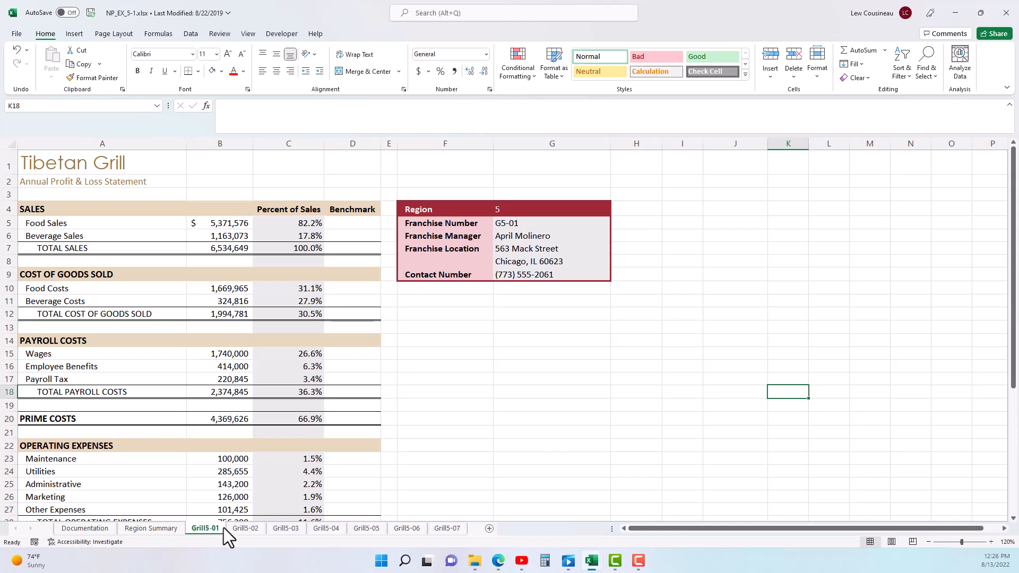
pyautogui.keyDown('shift'); pyautogui.click(446, 529); pyautogui.keyUp('shift')
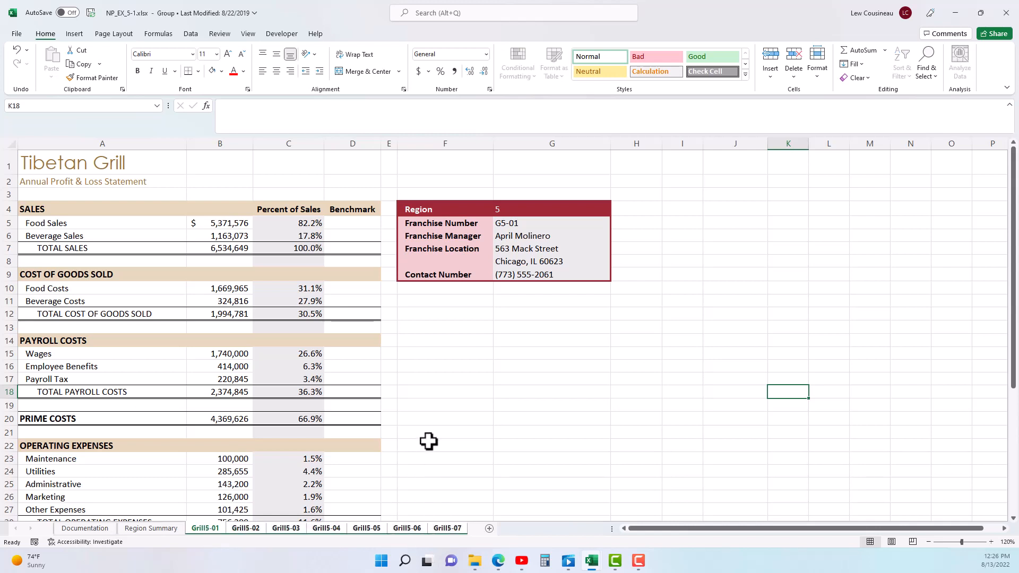
pyautogui.click(138, 529)
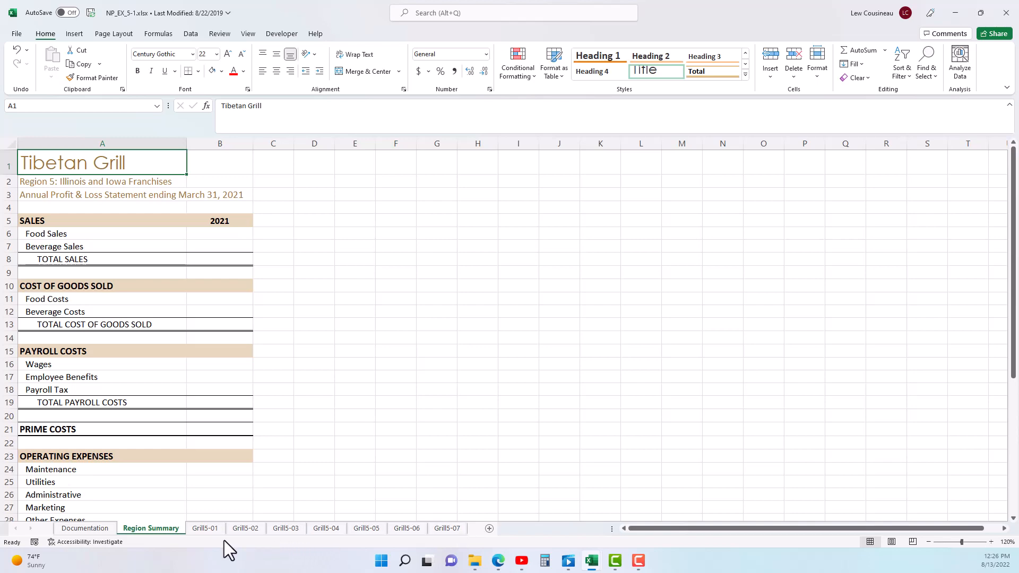
# - Add nonadjacent sheets to a group starting at Grill5-01, and extend the group to all sheets through Grill5-07
pyautogui.click(206, 529)
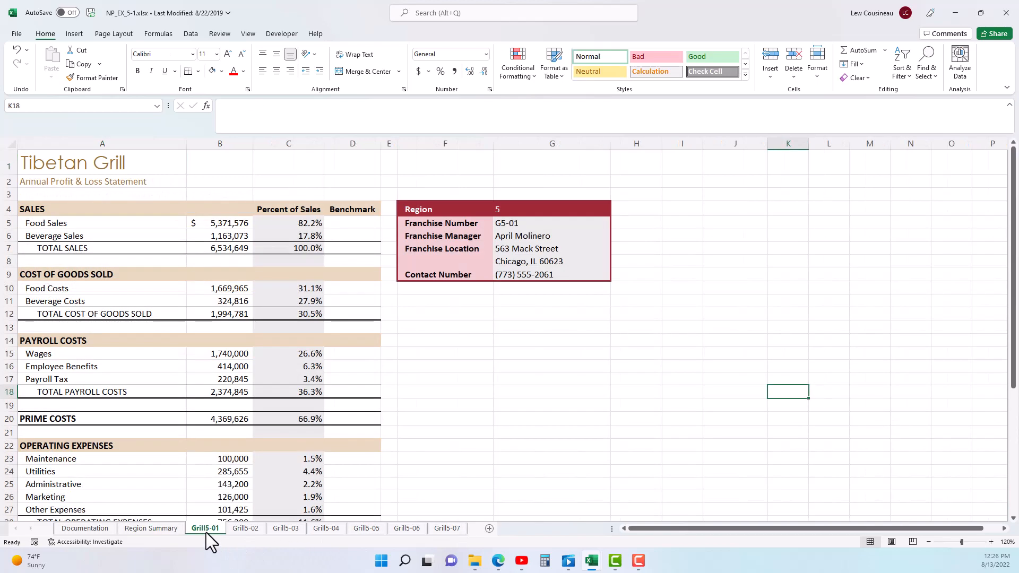
pyautogui.keyDown('ctrl'); pyautogui.click(281, 529); pyautogui.keyUp('ctrl')
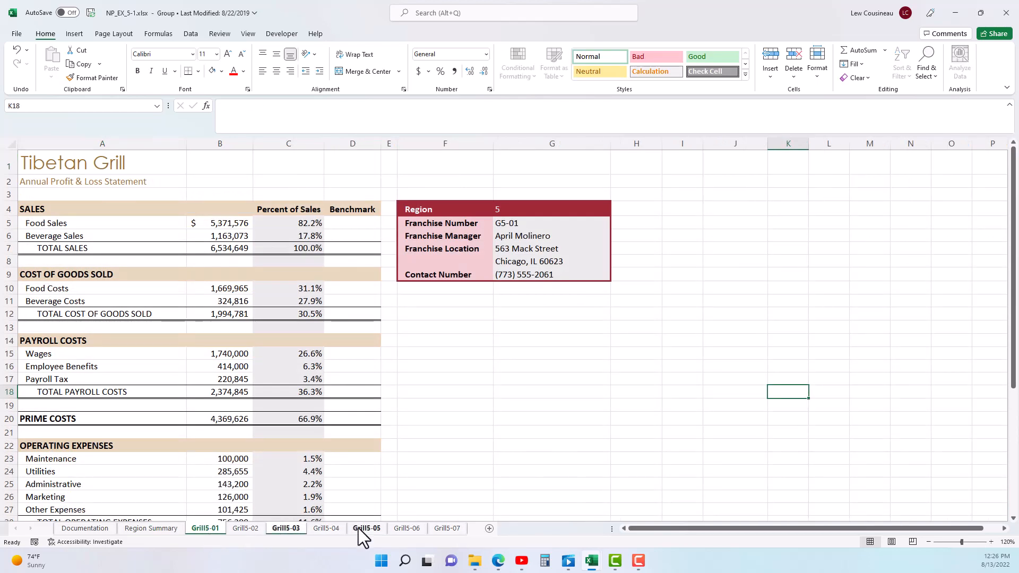
pyautogui.keyDown('ctrl'); pyautogui.click(439, 531); pyautogui.keyUp('ctrl')
pyautogui.keyDown('shift'); pyautogui.click(452, 527); pyautogui.keyUp('shift')
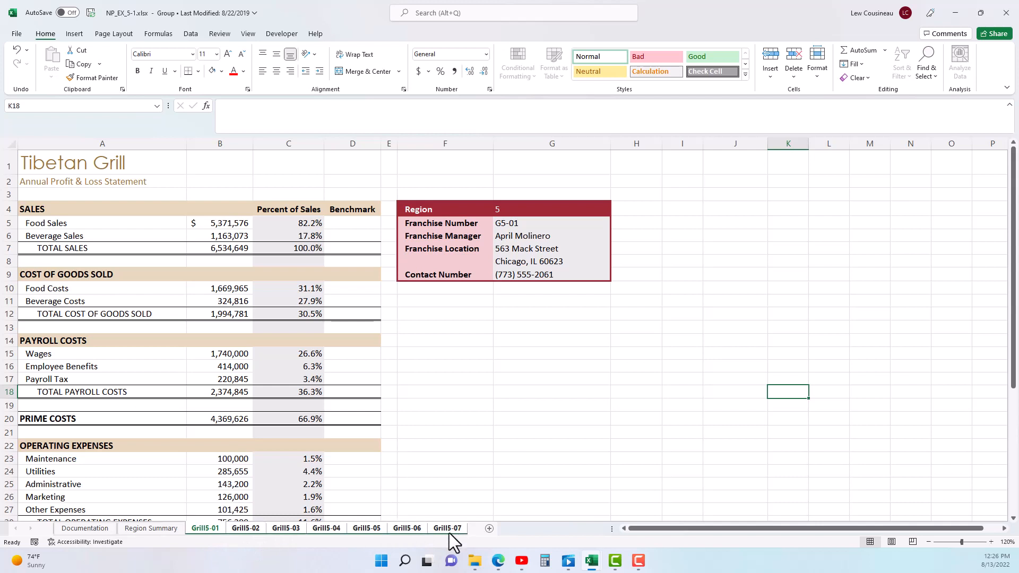
# - Enter the text "test" in cell C1 of the grouped sheets
pyautogui.click(285, 162)
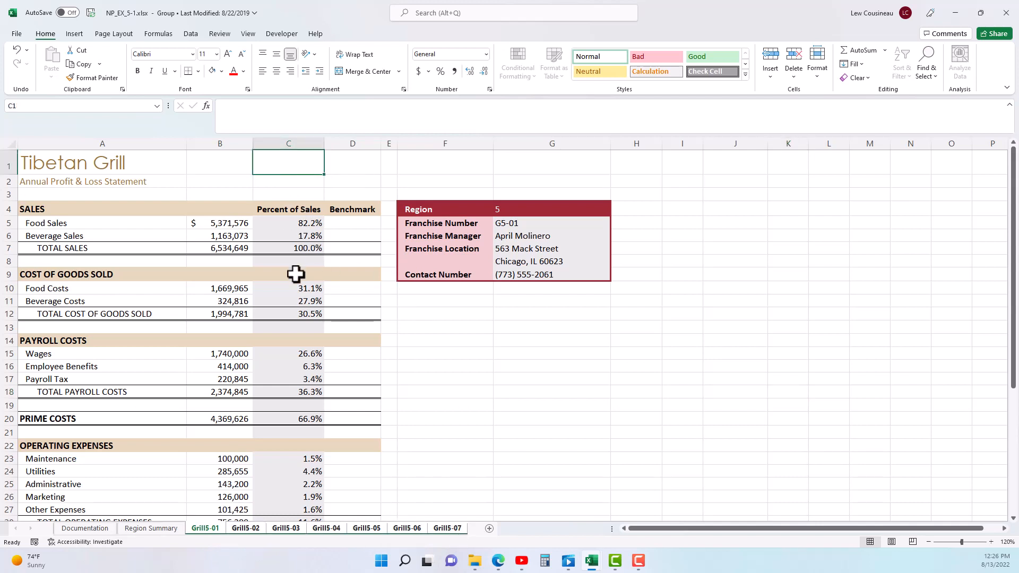
pyautogui.write('ateste')
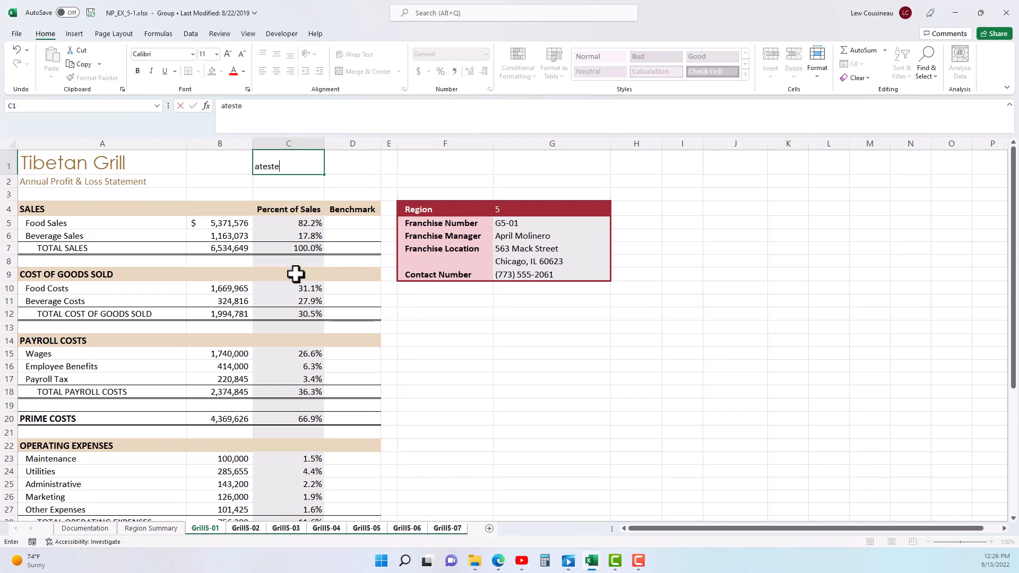
pyautogui.press('BackSpace')
pyautogui.press('BackSpace')
pyautogui.press('BackSpace')
pyautogui.press('BackSpace')
pyautogui.press('BackSpace')
pyautogui.press('BackSpace')
pyautogui.write('test')
pyautogui.press('Return')
# - Check cell C1 on the Grill5-02, Grill5-03 and Grill5-04 sheets and return to Grill5-01
pyautogui.click(253, 528)
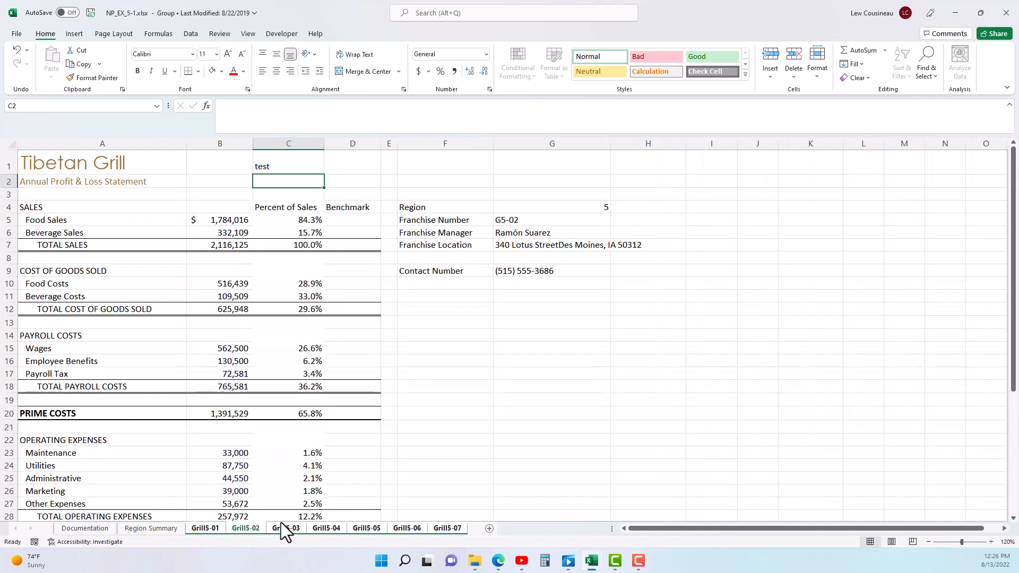
pyautogui.click(282, 525)
pyautogui.click(318, 527)
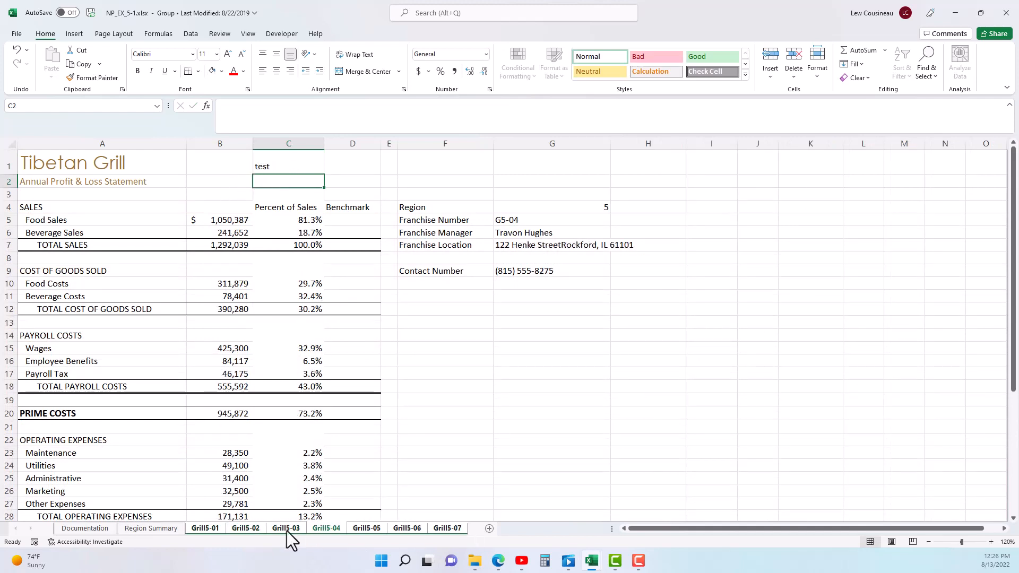
pyautogui.click(204, 528)
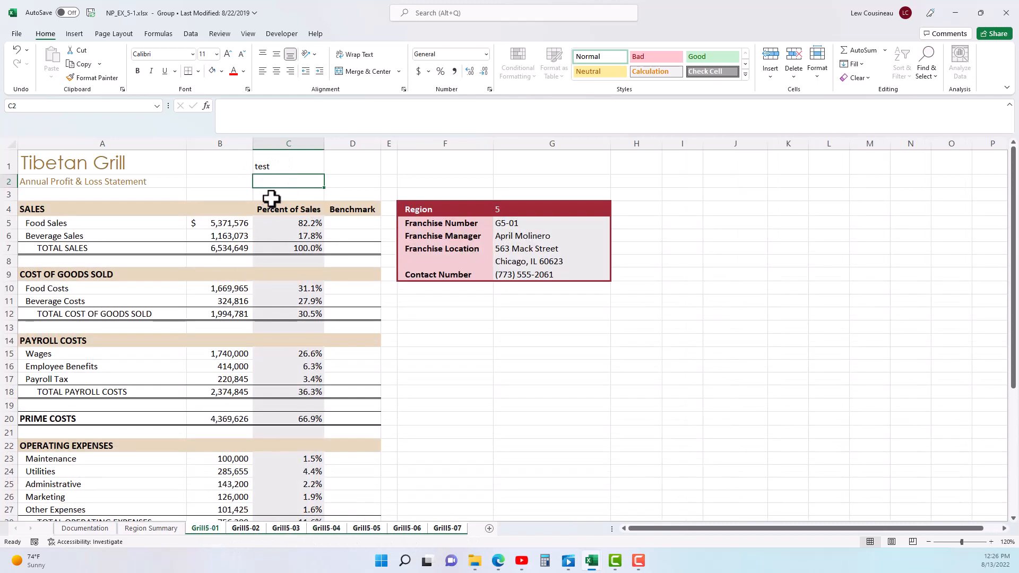
# - Clear the test text from cell C1 of the grouped sheets and check that cell on Grill5-02 through Grill5-05
pyautogui.click(269, 167)
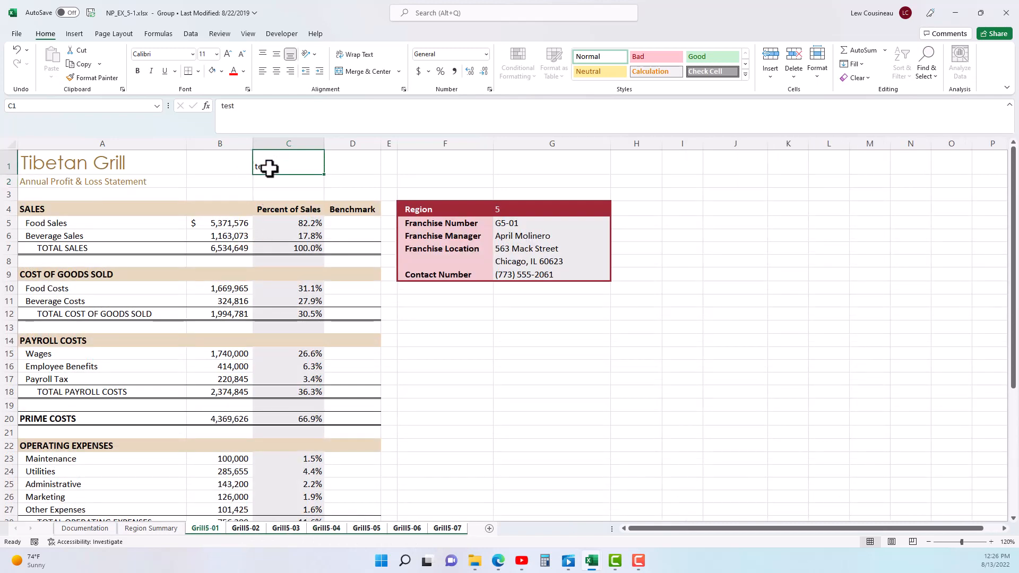
pyautogui.press('Delete')
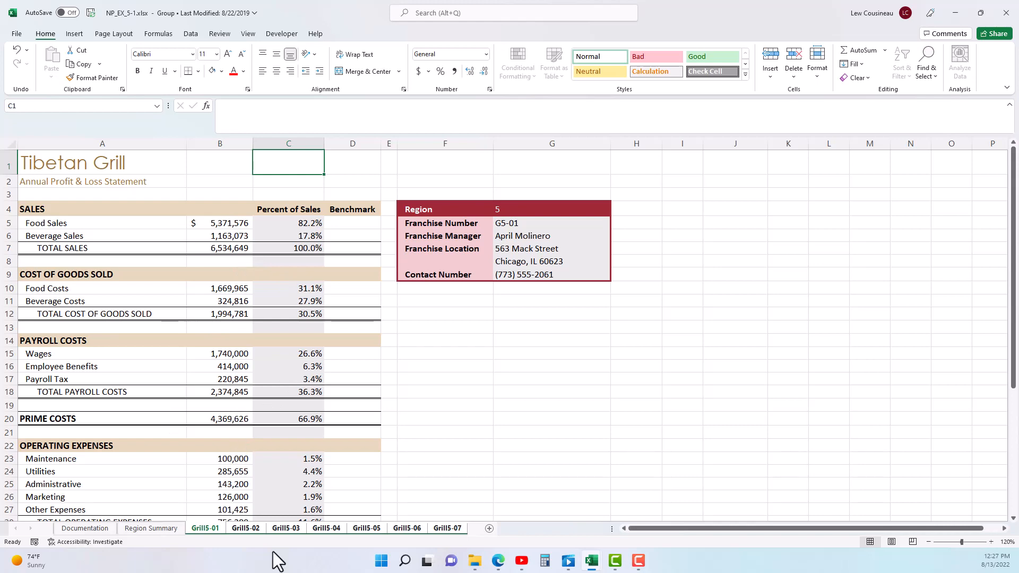
pyautogui.click(246, 529)
pyautogui.click(286, 529)
pyautogui.click(326, 528)
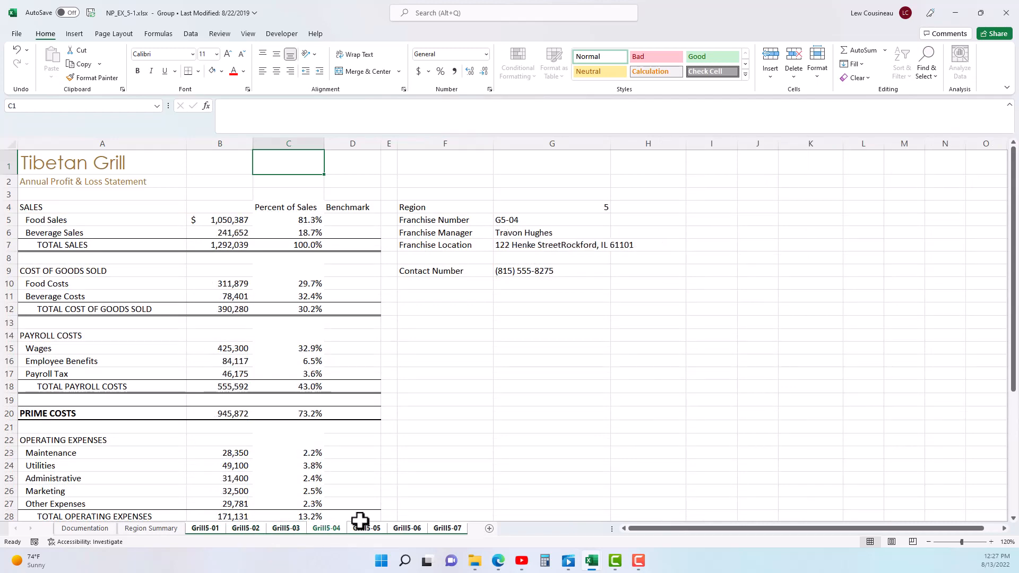
pyautogui.click(366, 529)
pyautogui.click(205, 528)
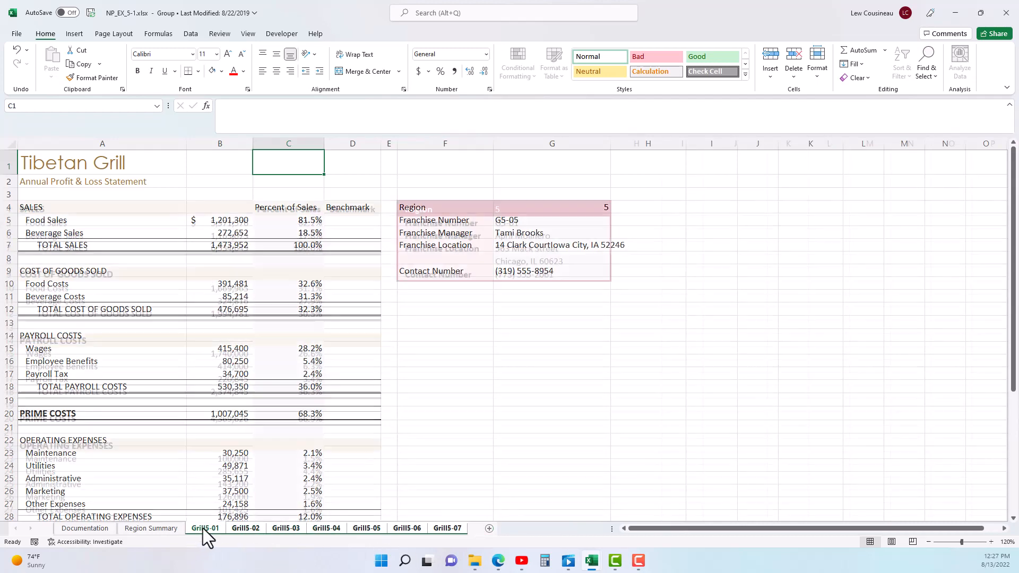
# - Fill only the formats of the franchise information range F4:G9 from Grill5-01 across the grouped worksheets
pyautogui.moveTo(425, 208); pyautogui.dragTo(605, 271)
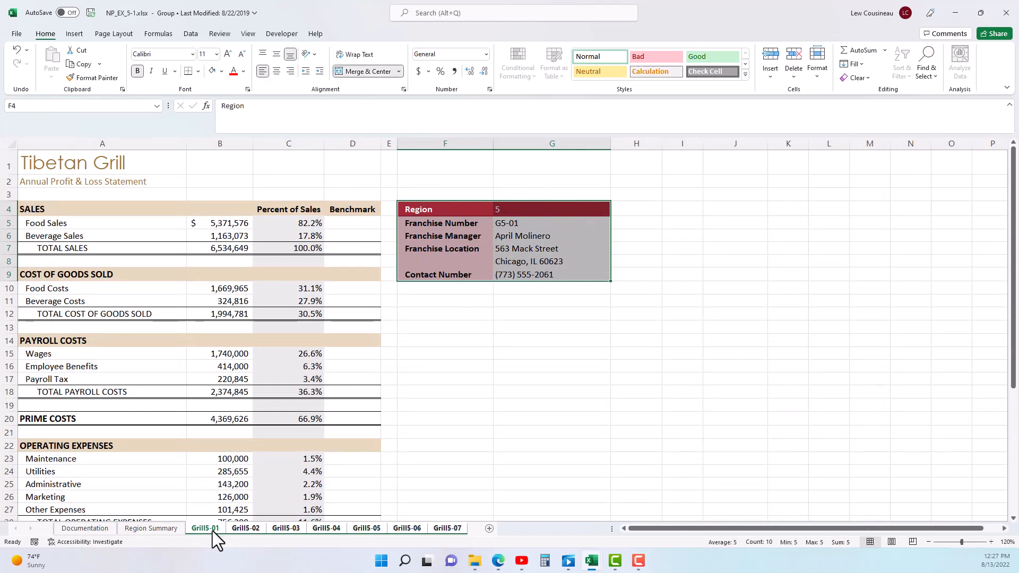
pyautogui.click(864, 66)
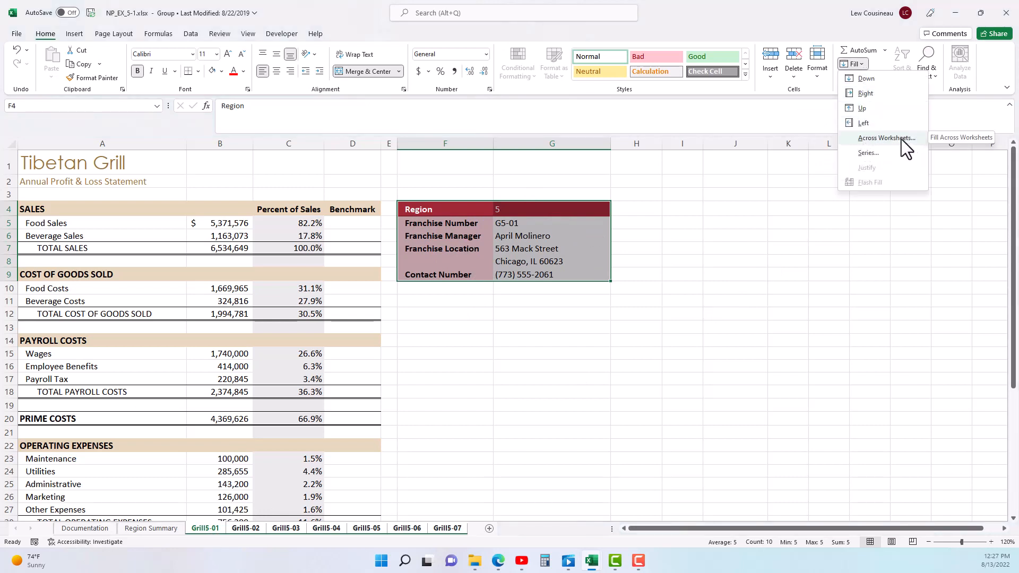
pyautogui.click(898, 138)
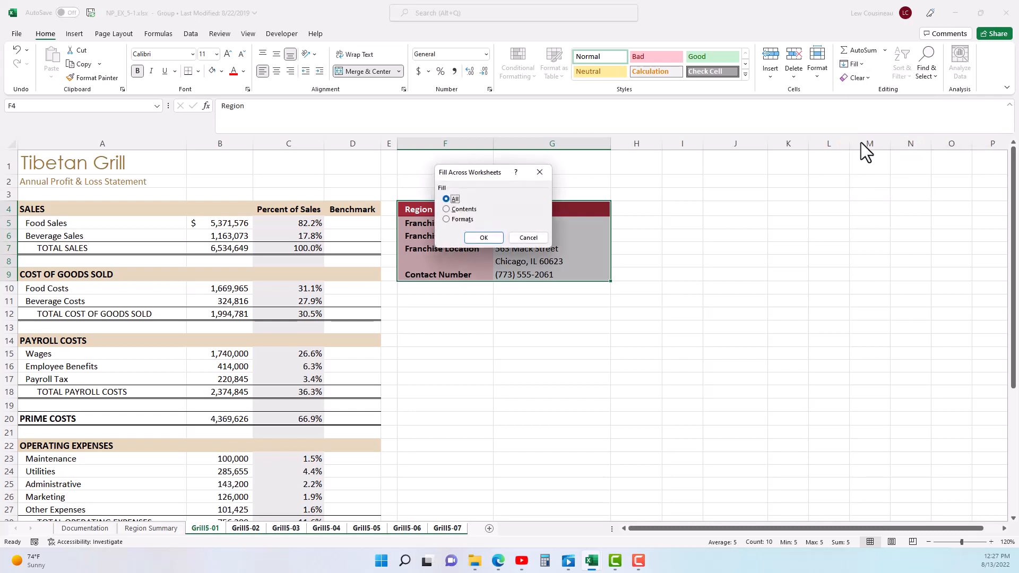
pyautogui.moveTo(471, 173); pyautogui.dragTo(712, 181)
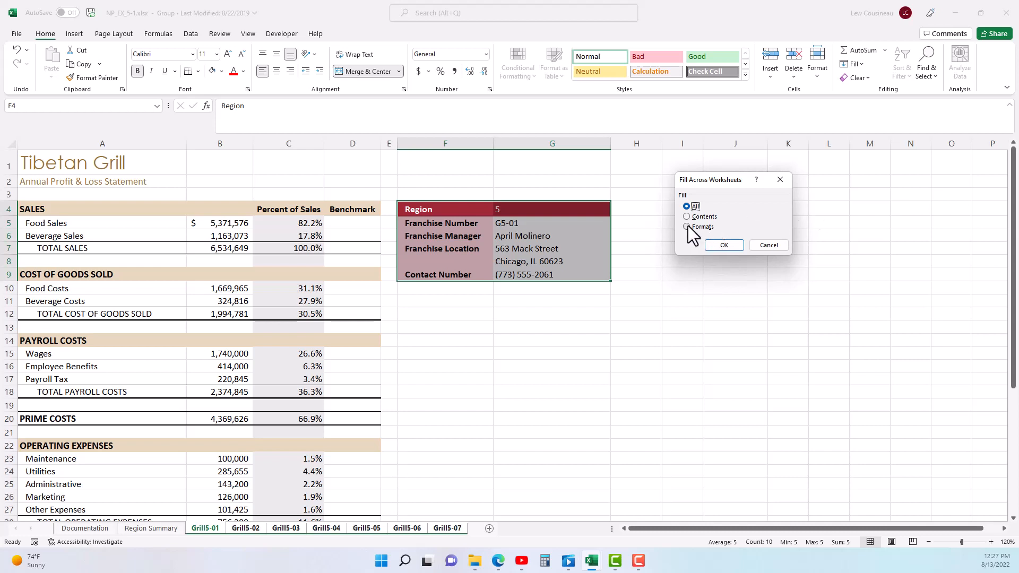
pyautogui.click(722, 248)
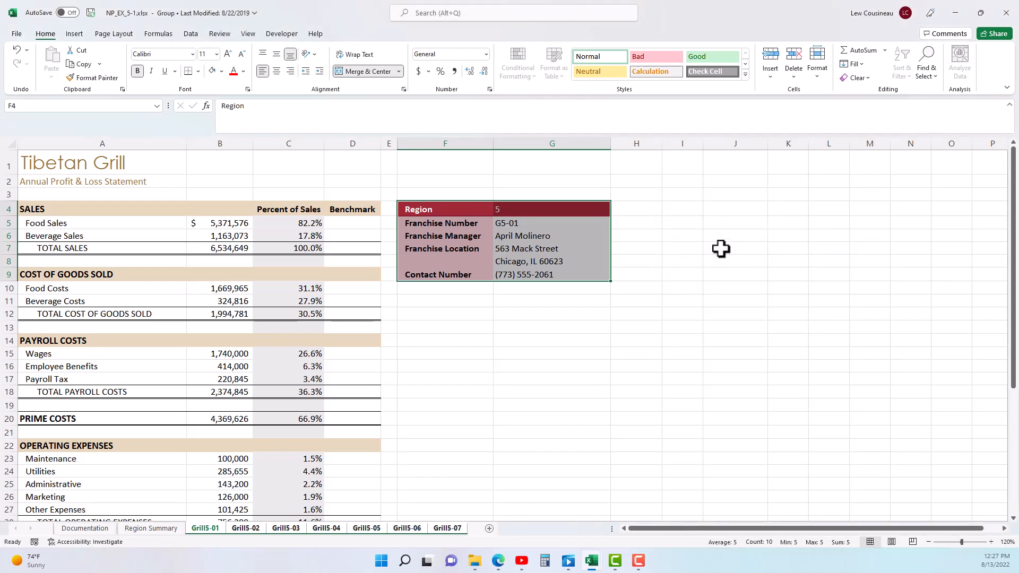
# - Check the franchise information block's formatting on Grill5-02 through Grill5-05 and return to Grill5-01
pyautogui.click(247, 531)
pyautogui.click(284, 531)
pyautogui.click(318, 532)
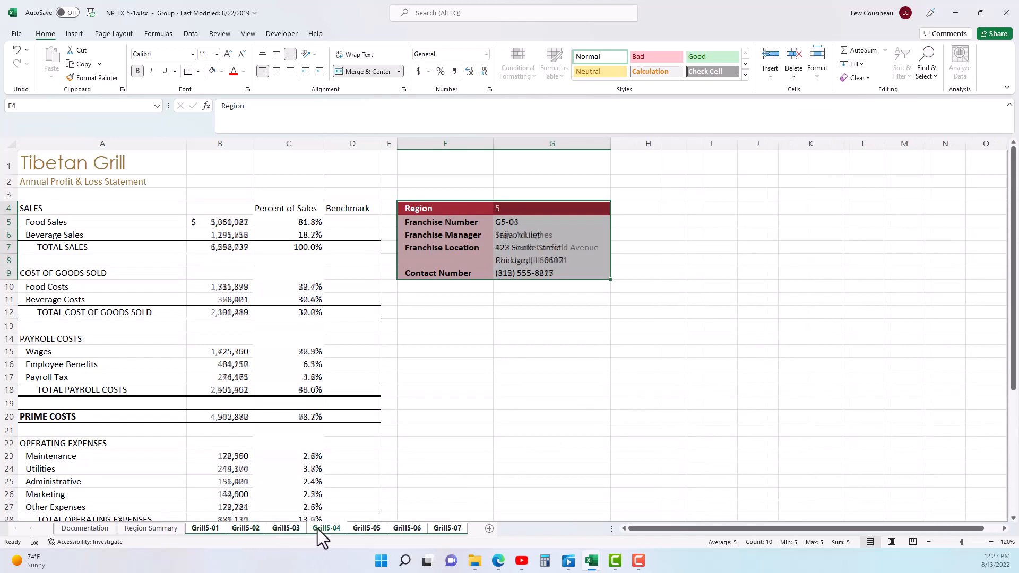
pyautogui.click(367, 530)
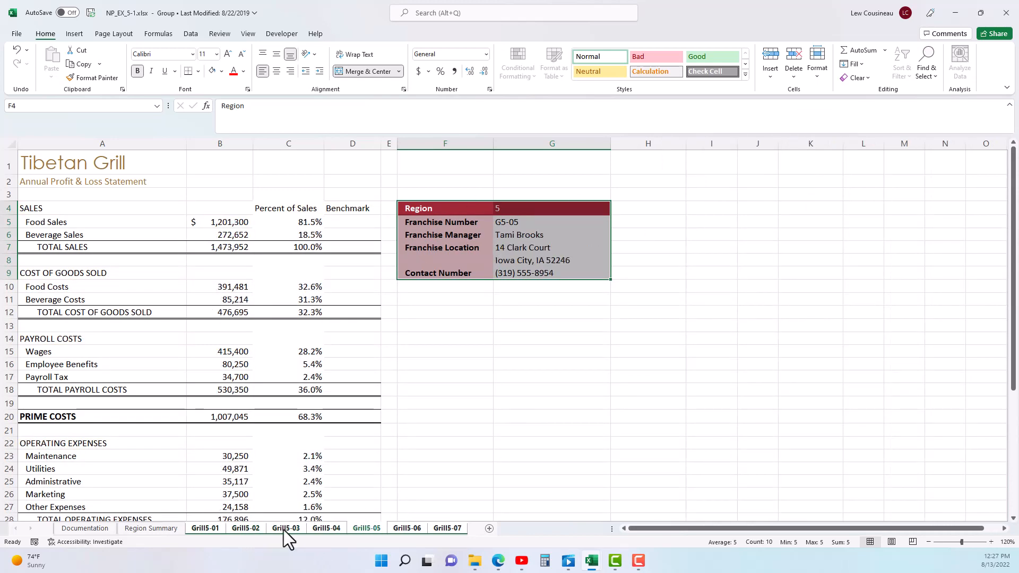
pyautogui.click(217, 530)
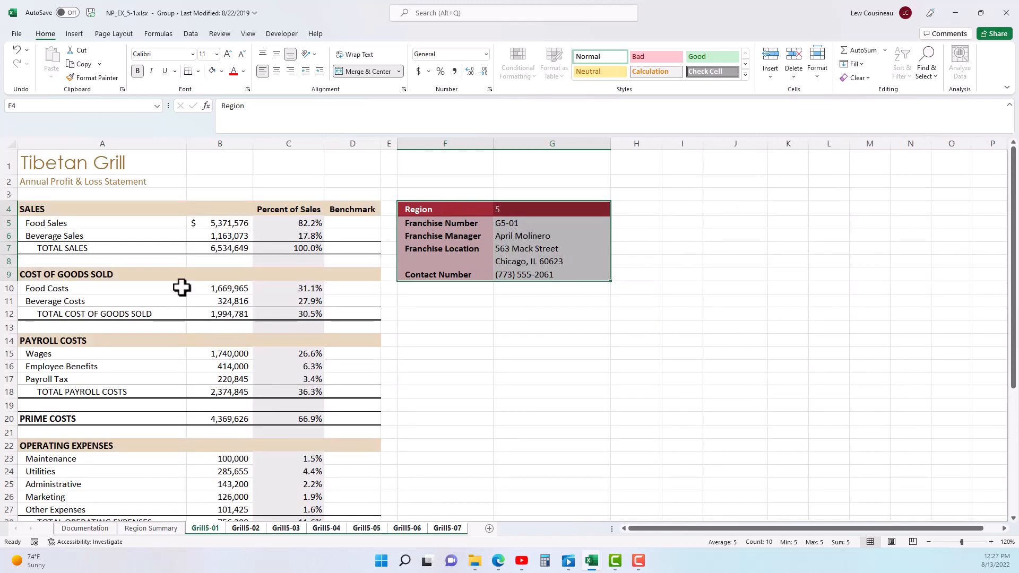
# - Fill only the formats of the profit and loss range A4:D41 from Grill5-01 across the grouped worksheets
pyautogui.click(173, 206)
pyautogui.moveTo(173, 206); pyautogui.dragTo(336, 444)
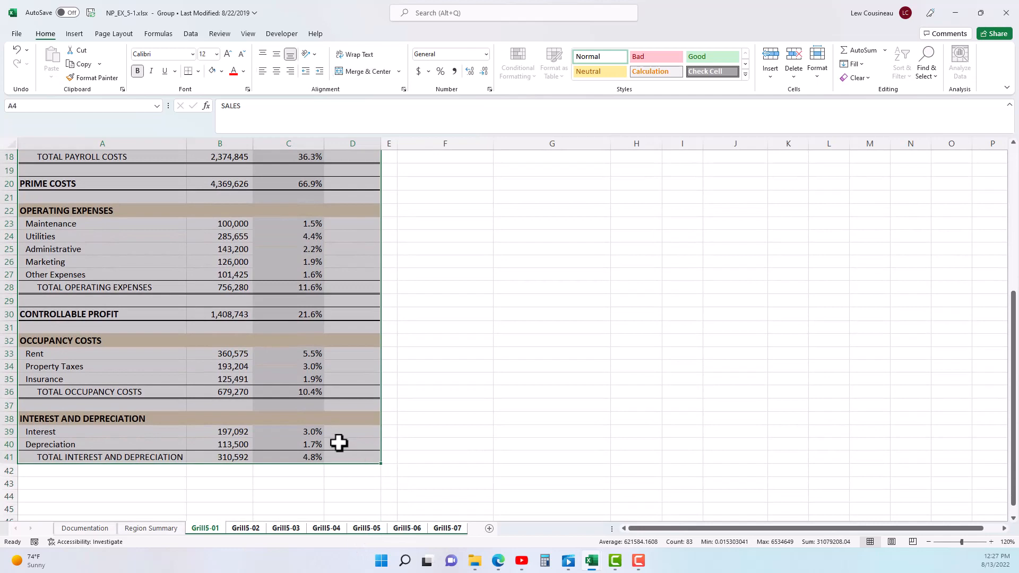
pyautogui.scroll(6, 319, 435)
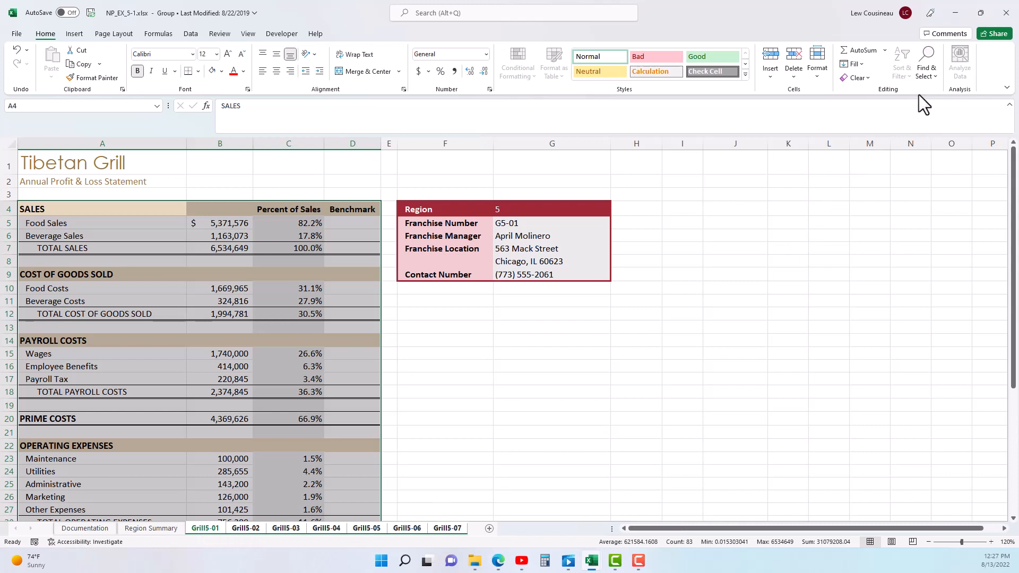
pyautogui.click(861, 63)
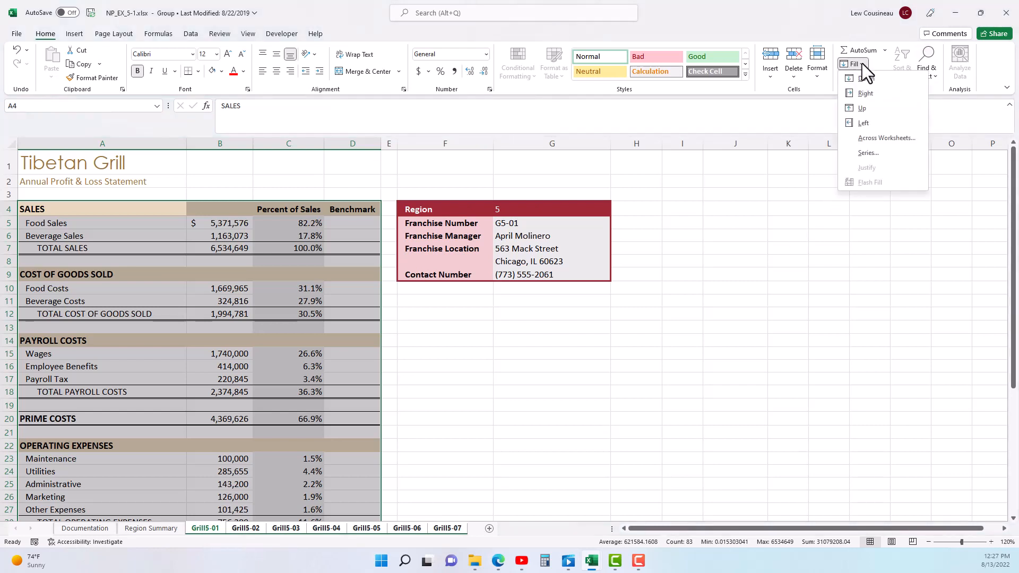
pyautogui.click(880, 138)
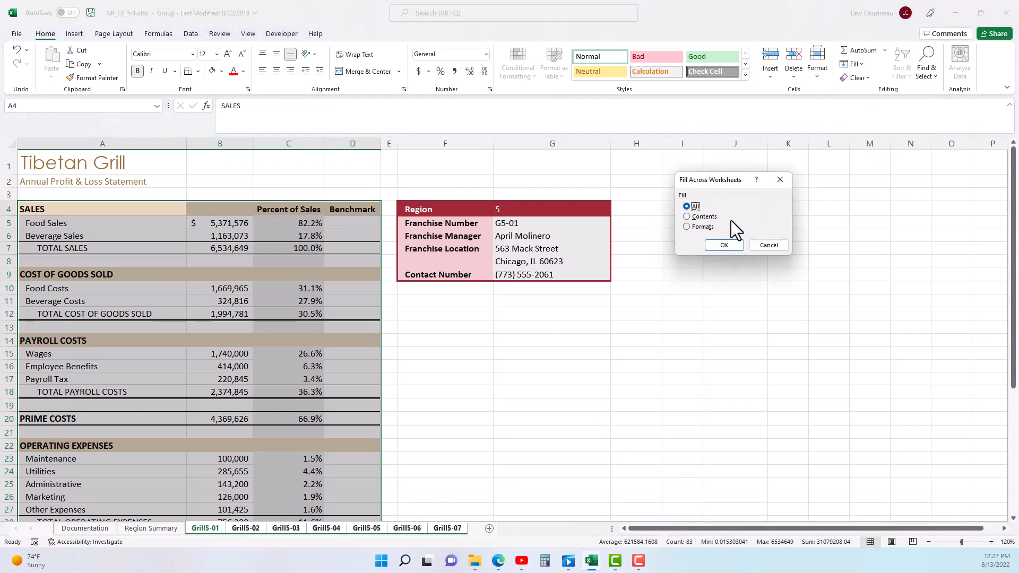
pyautogui.click(703, 227)
pyautogui.click(719, 246)
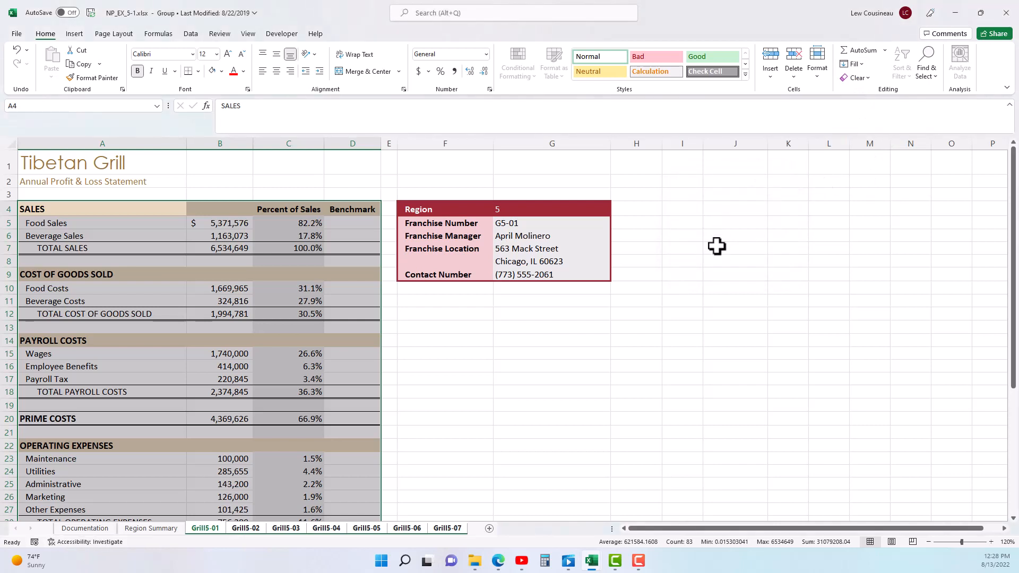
# - Ungroup the worksheets and check the statement's formatting on Grill5-02 through Grill5-06, ending on Grill5-01 with the range deselected
pyautogui.rightClick(210, 531)
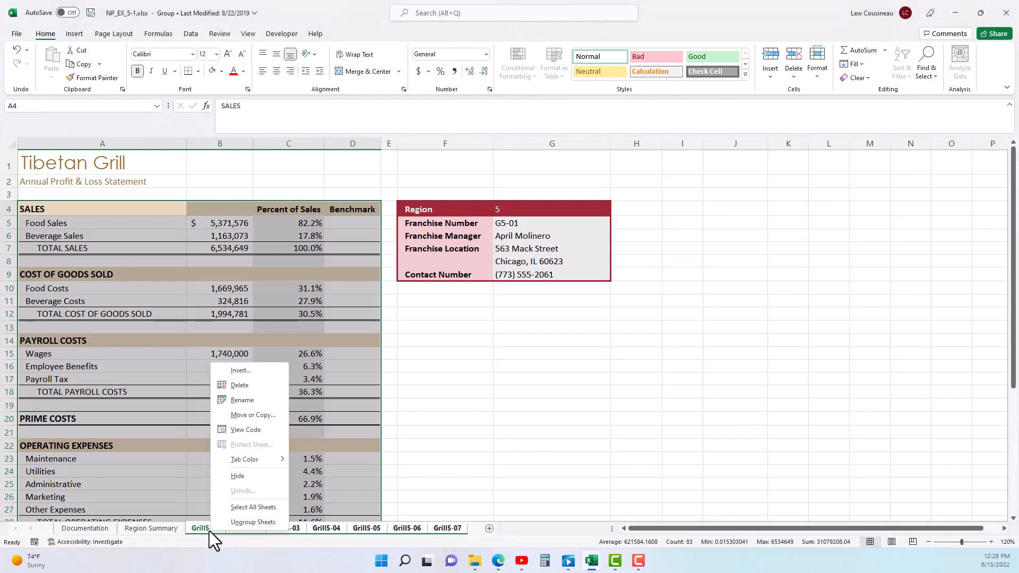
pyautogui.click(246, 524)
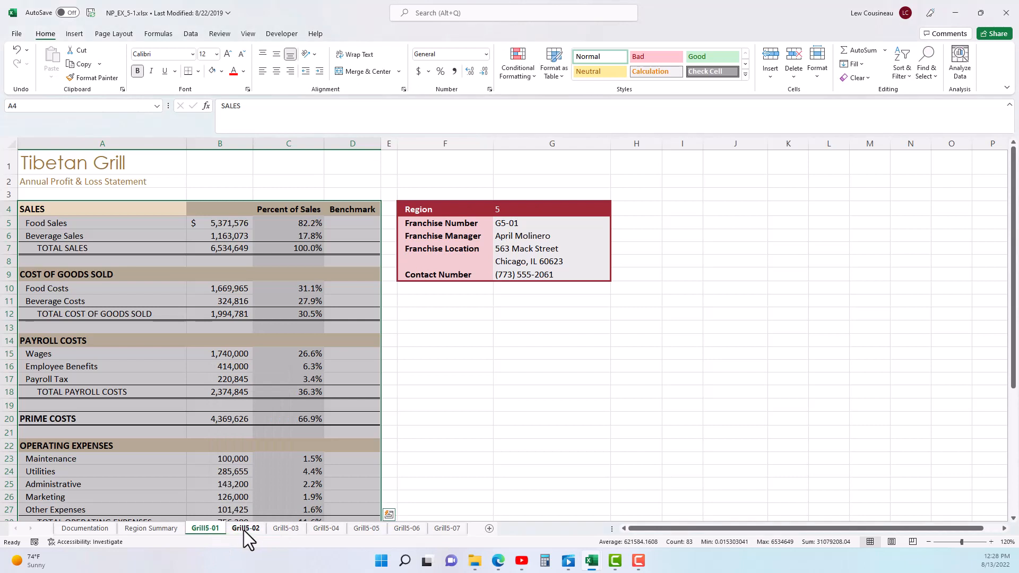
pyautogui.click(245, 530)
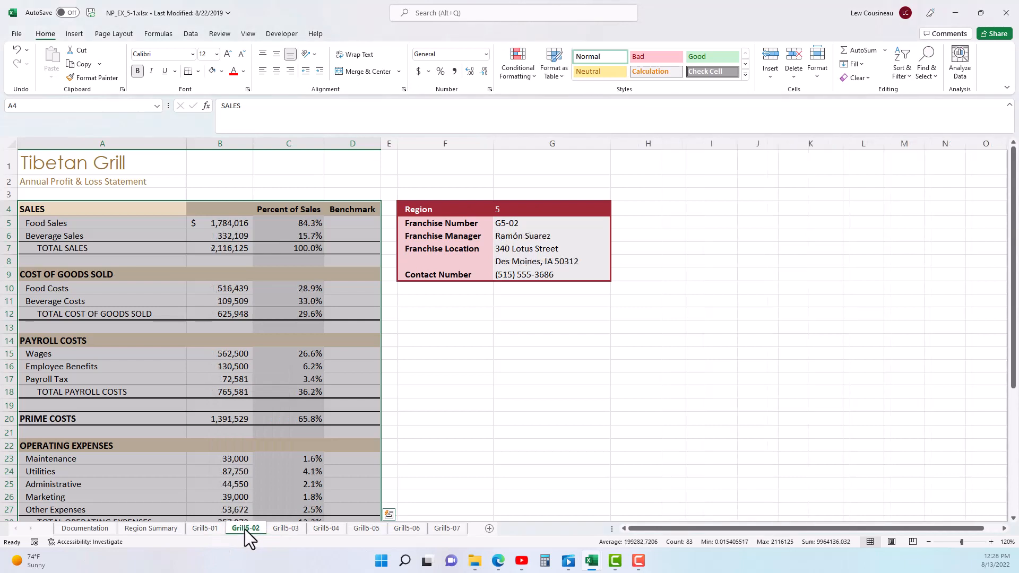
pyautogui.click(286, 528)
pyautogui.click(321, 529)
pyautogui.click(366, 530)
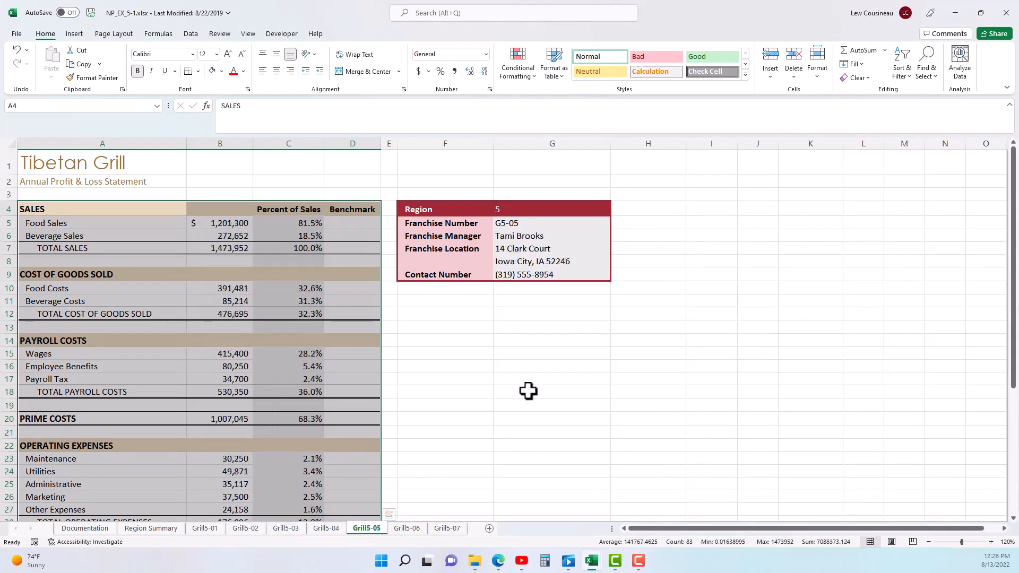
pyautogui.click(402, 531)
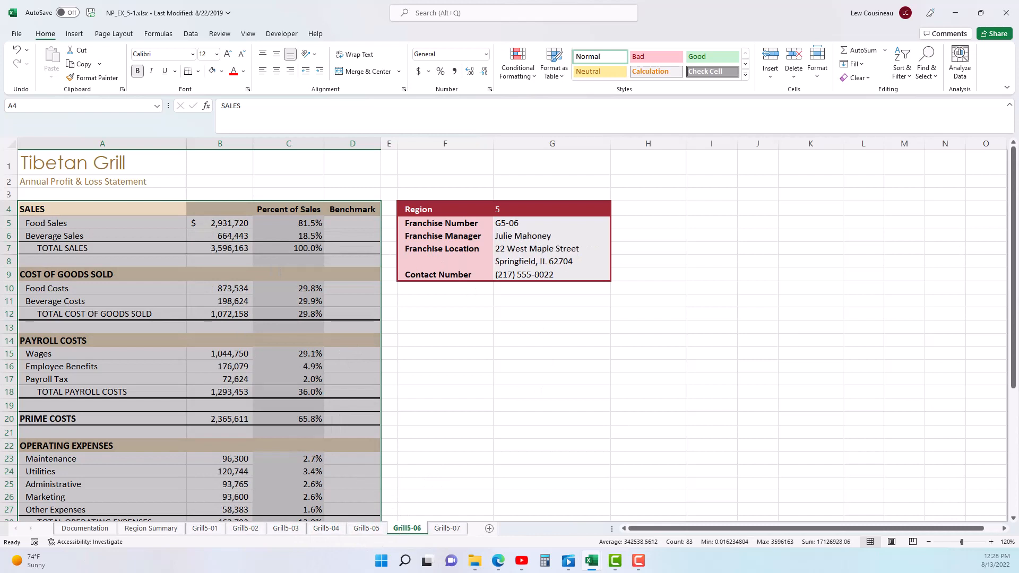
pyautogui.click(207, 529)
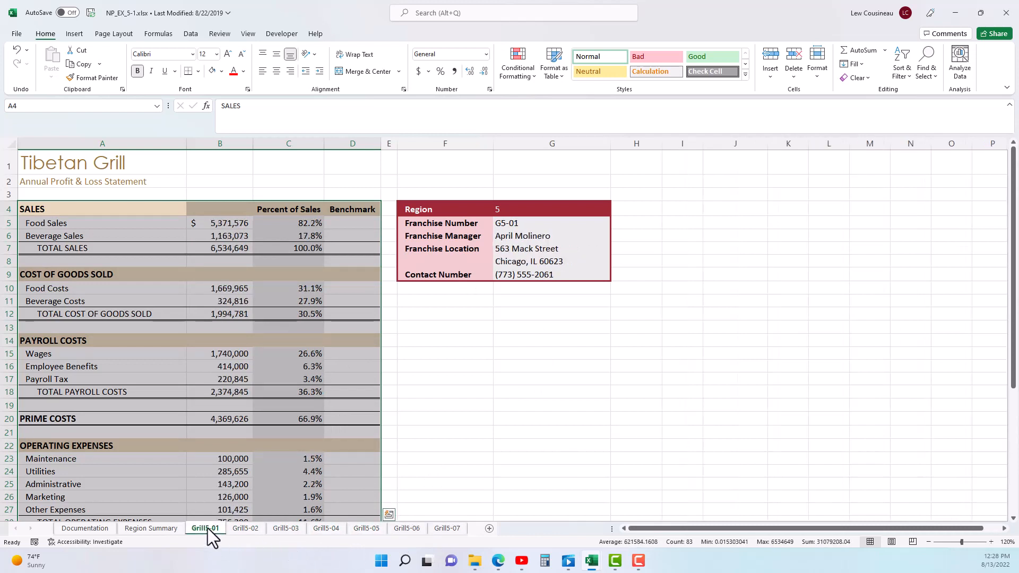
pyautogui.click(142, 392)
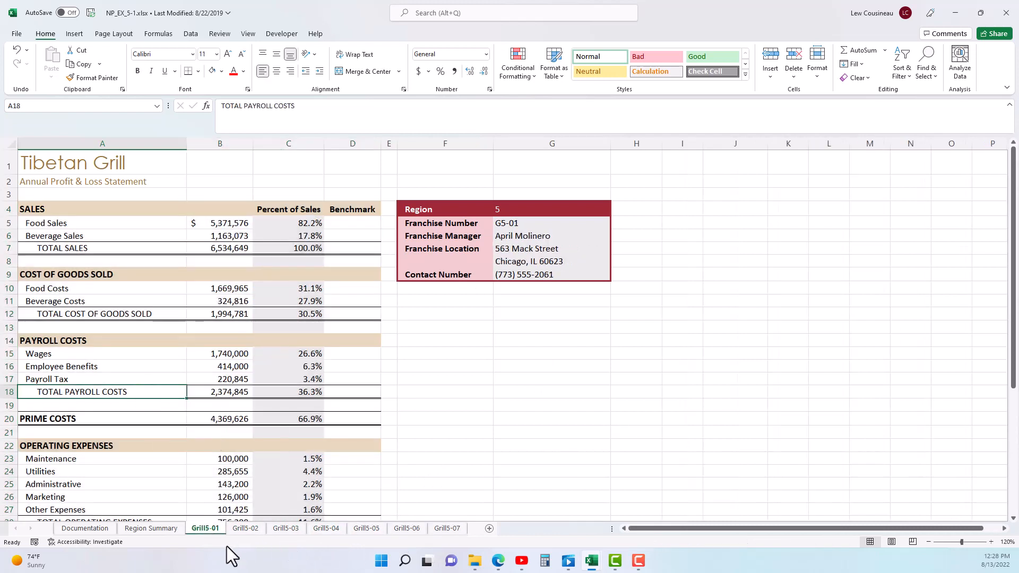
# - Group Grill5-01 through Grill5-07 and insert the sheet name in the center section of a custom footer
pyautogui.keyDown('shift'); pyautogui.click(430, 529); pyautogui.keyUp('shift')
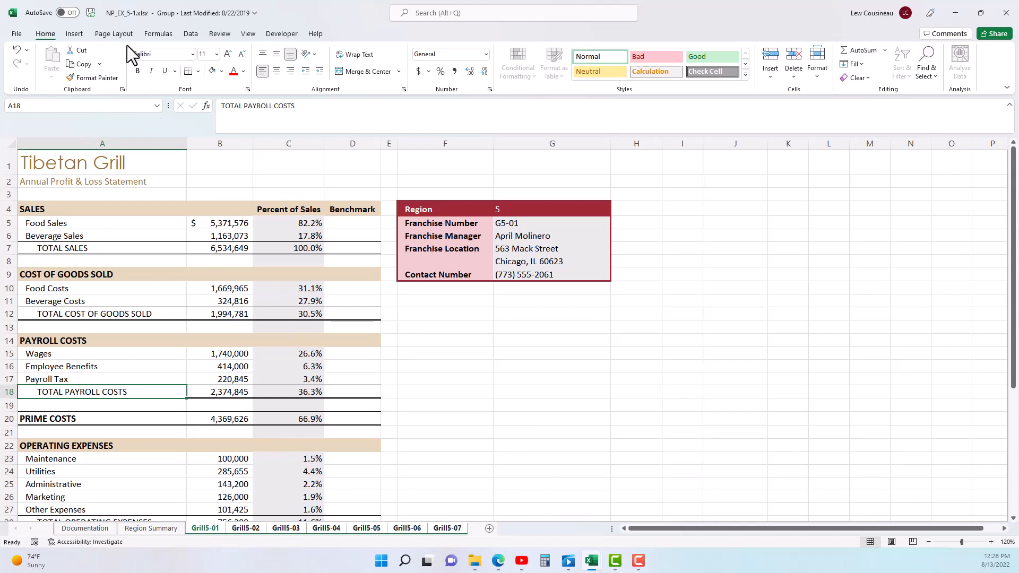
pyautogui.click(113, 35)
pyautogui.click(278, 89)
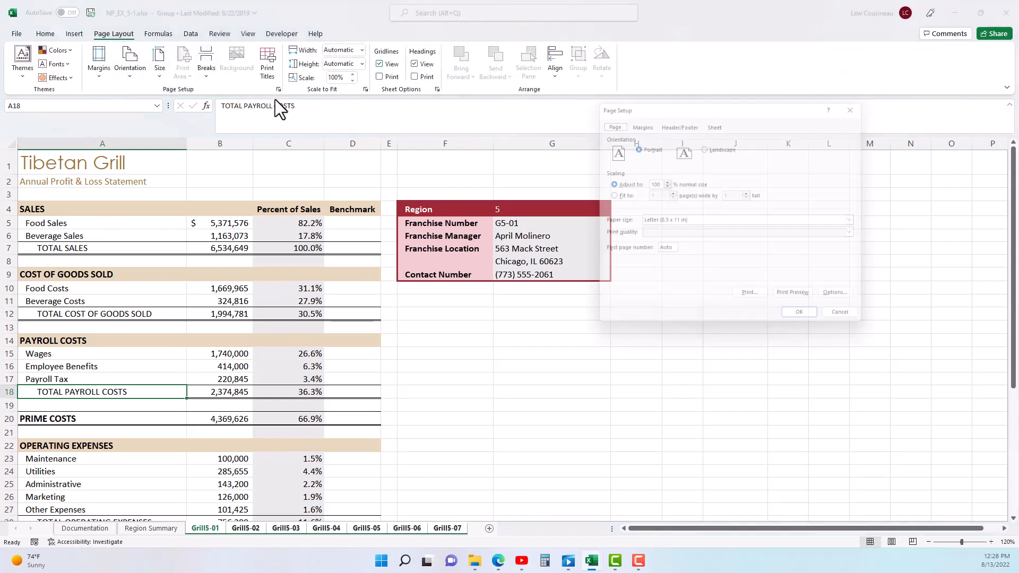
pyautogui.click(683, 120)
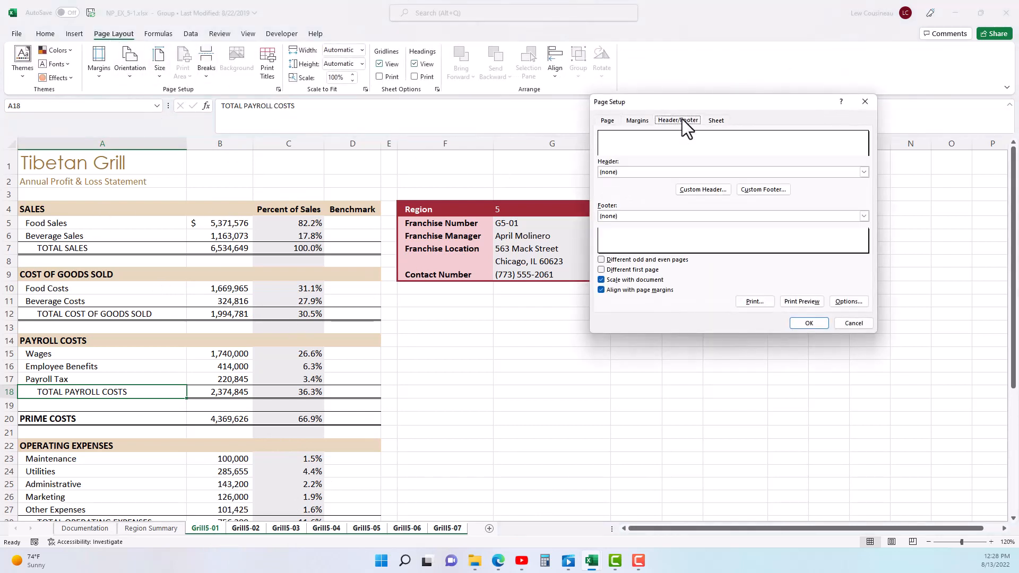
pyautogui.click(764, 193)
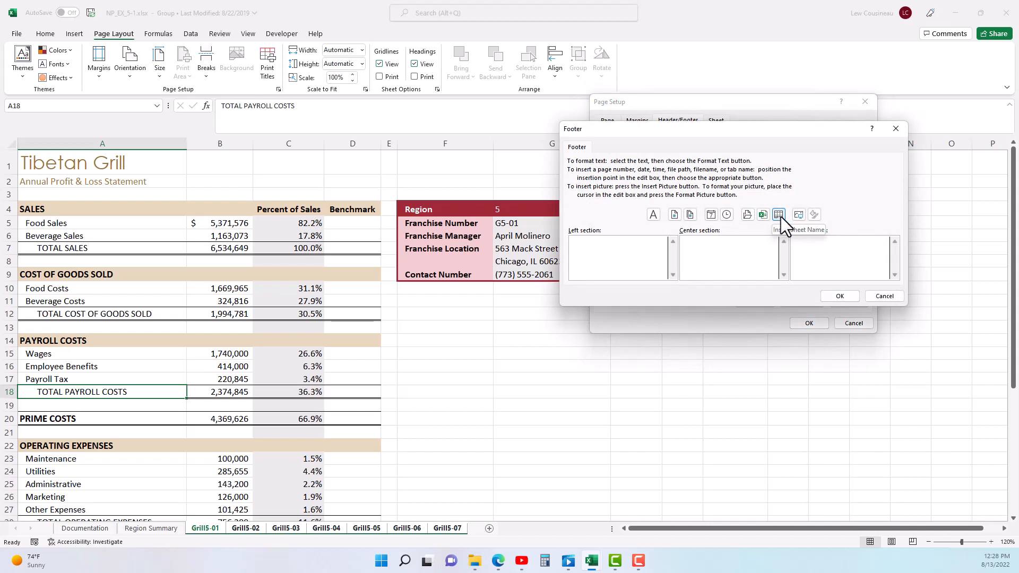
pyautogui.click(779, 215)
pyautogui.moveTo(717, 243); pyautogui.dragTo(740, 245)
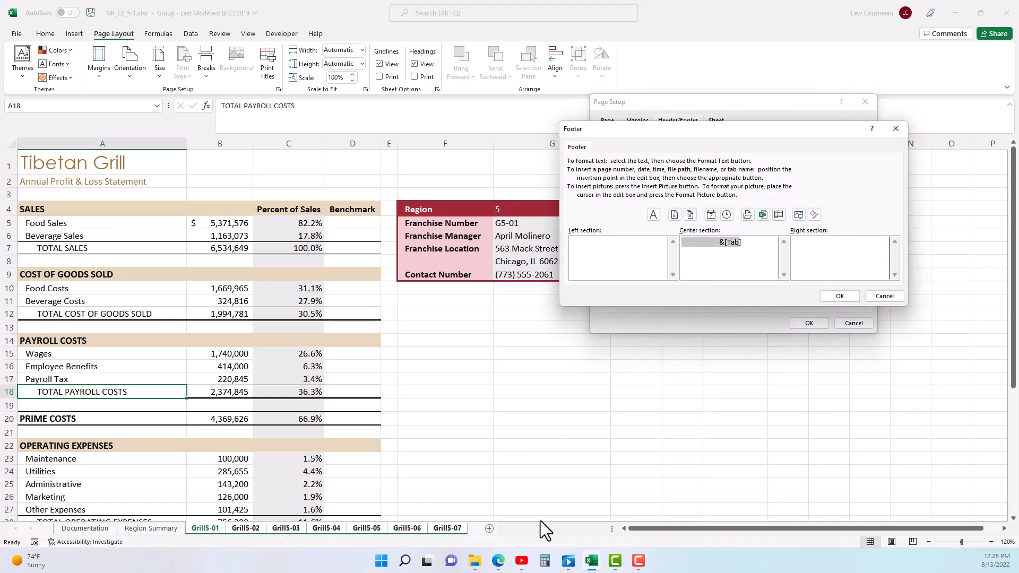
pyautogui.moveTo(719, 242); pyautogui.dragTo(747, 243)
# - Add the date to the footer's left section and the file name to its right section, and apply the page setup
pyautogui.click(590, 255)
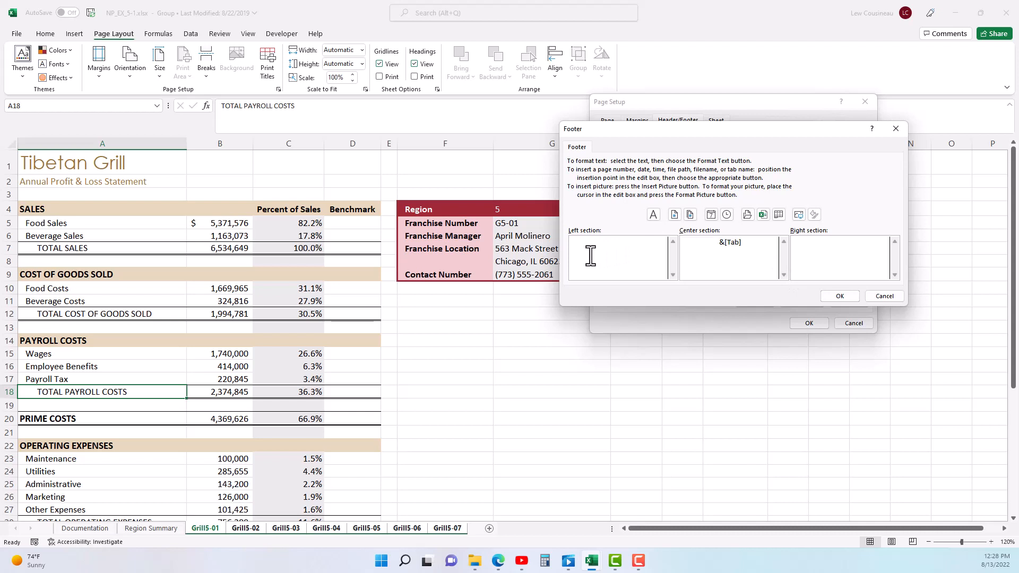
pyautogui.click(712, 214)
pyautogui.click(762, 216)
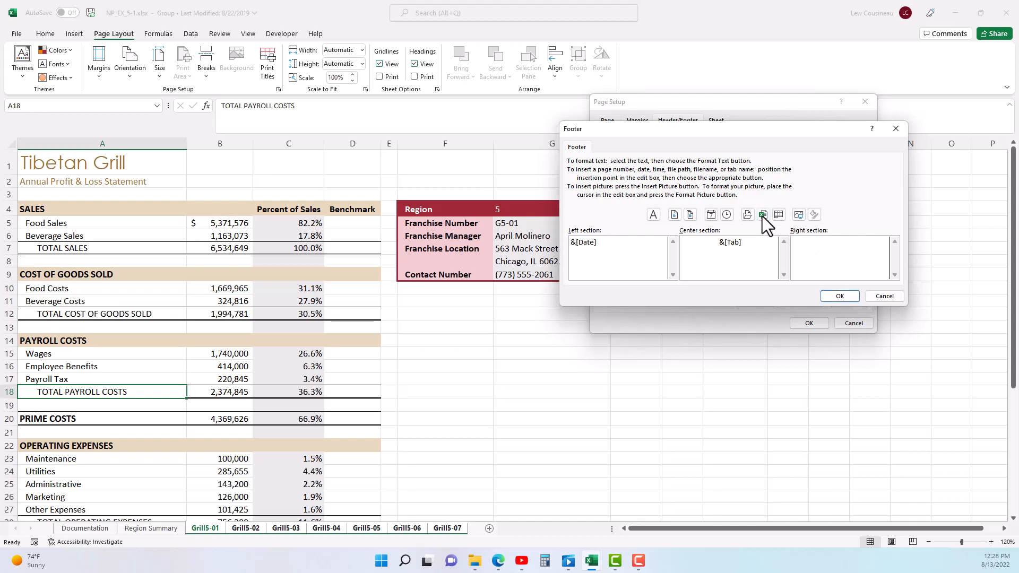
pyautogui.click(837, 296)
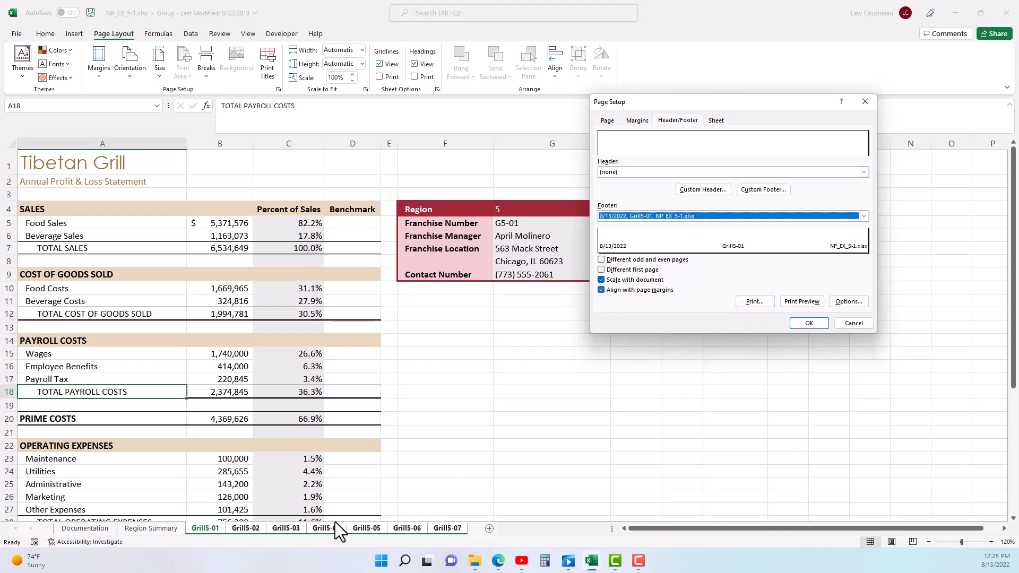
pyautogui.click(807, 324)
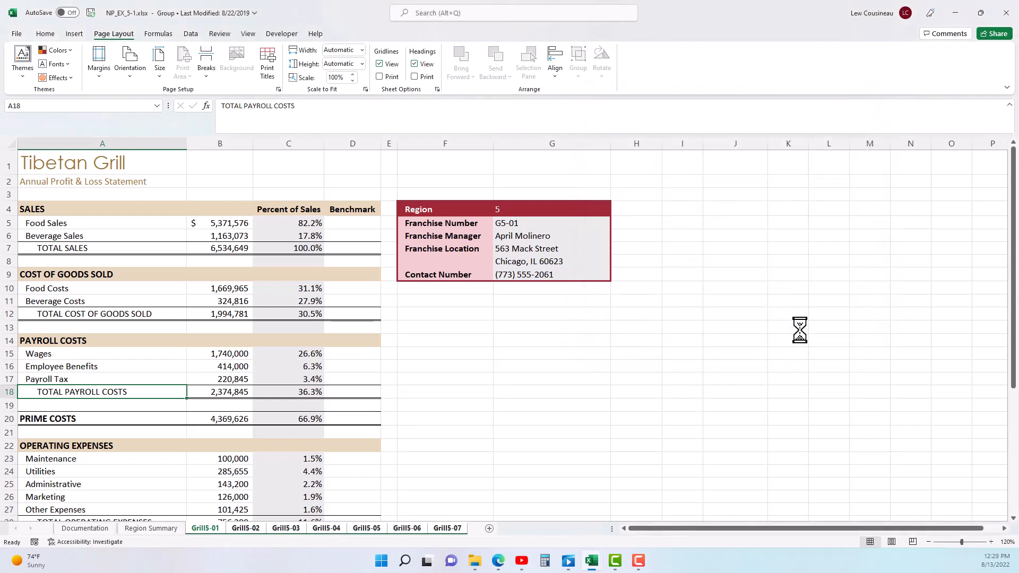
# - Switch to Grill5-07 and ungroup the worksheets
pyautogui.click(447, 529)
pyautogui.rightClick(447, 530)
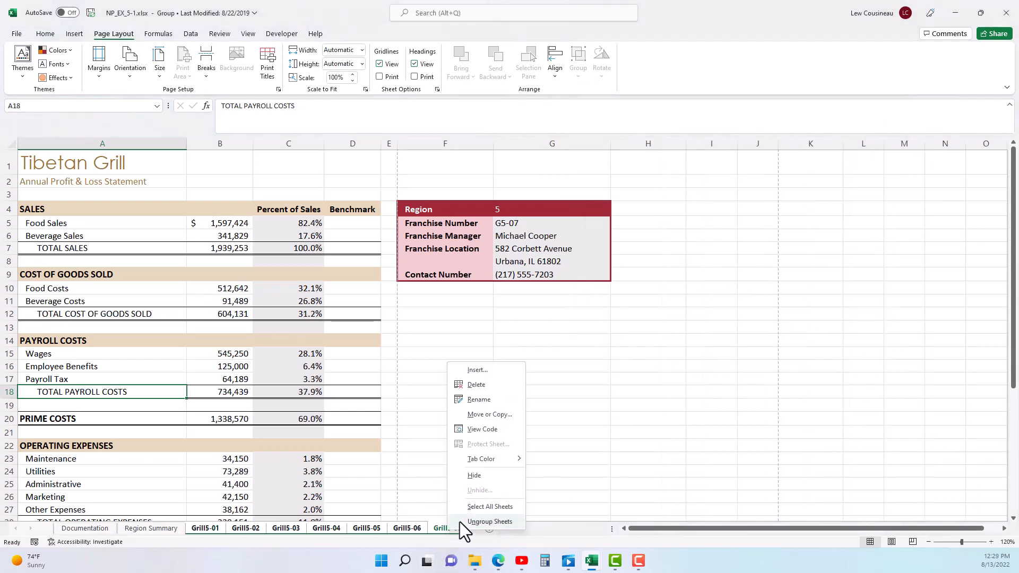
pyautogui.click(476, 522)
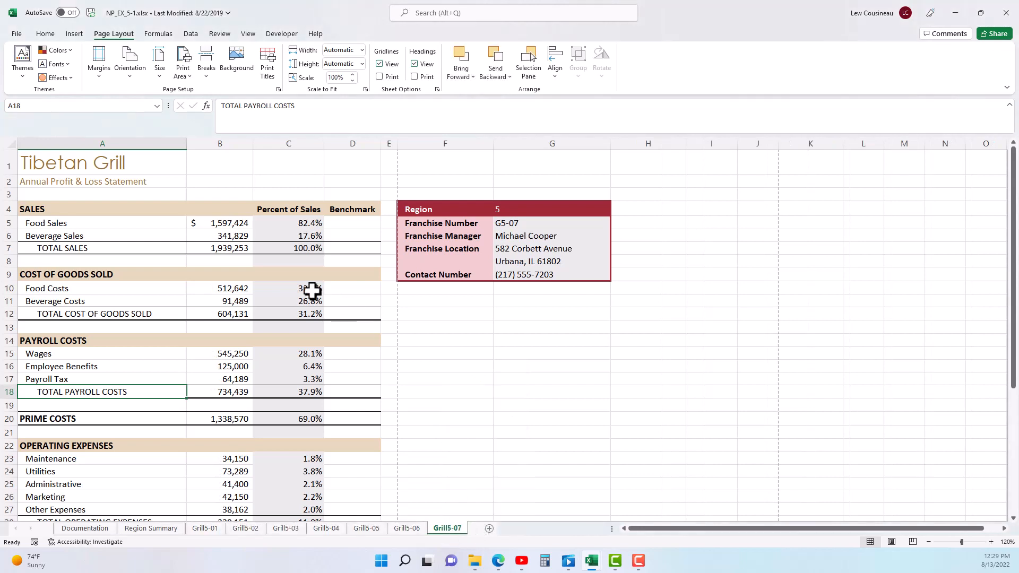
# - Check the footer in the page setup of Grill5-07 and close it without changes
pyautogui.click(278, 88)
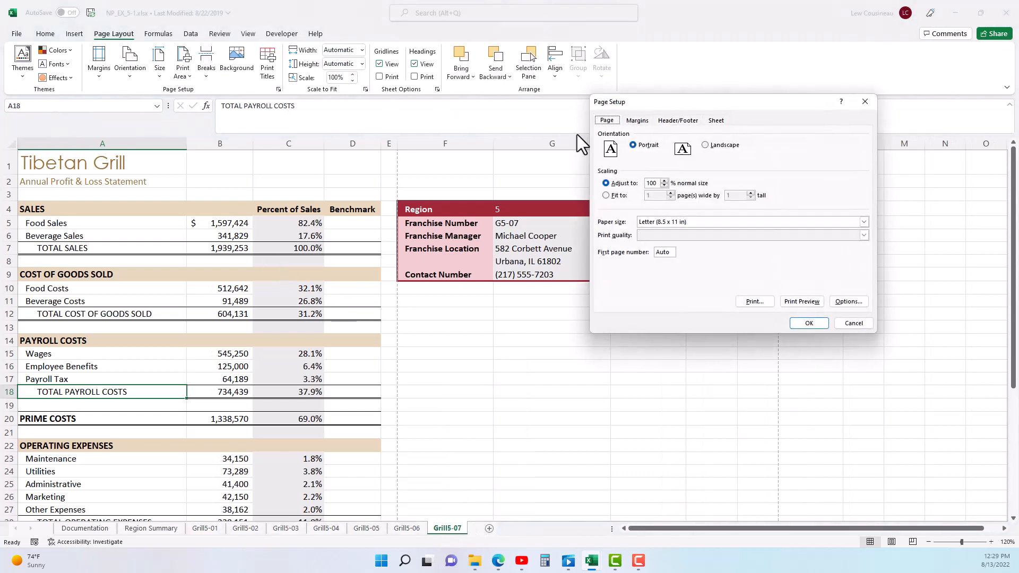
pyautogui.click(678, 121)
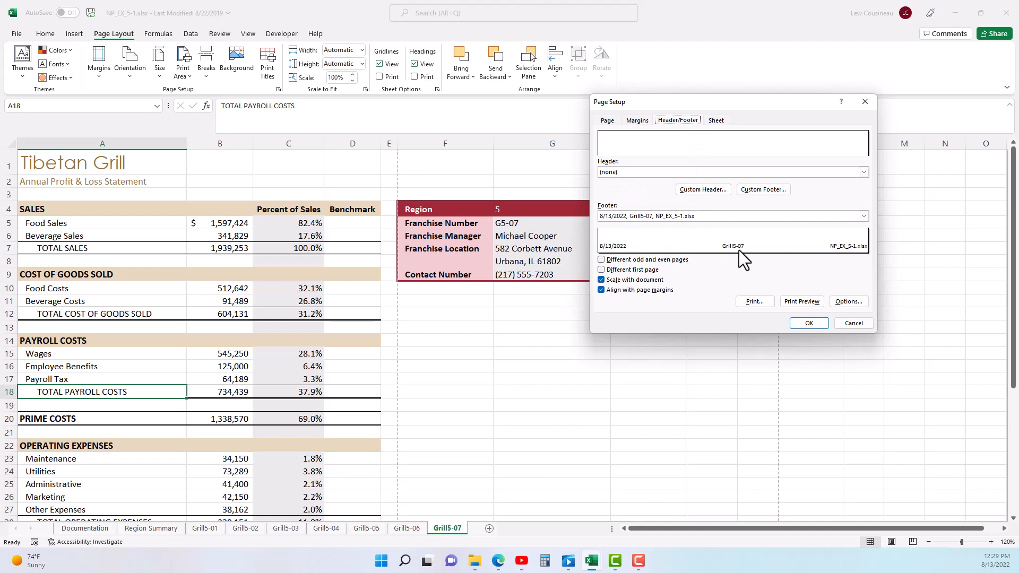
pyautogui.click(853, 324)
# - Return to Grill5-01 and group the worksheets Grill5-01 through Grill5-07
pyautogui.click(205, 529)
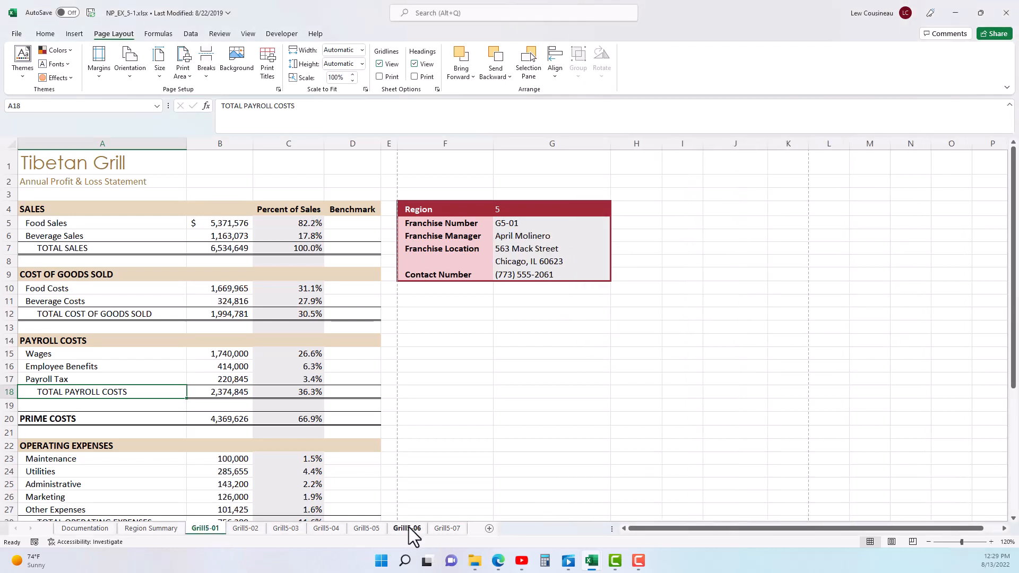
pyautogui.keyDown('shift'); pyautogui.click(448, 531); pyautogui.keyUp('shift')
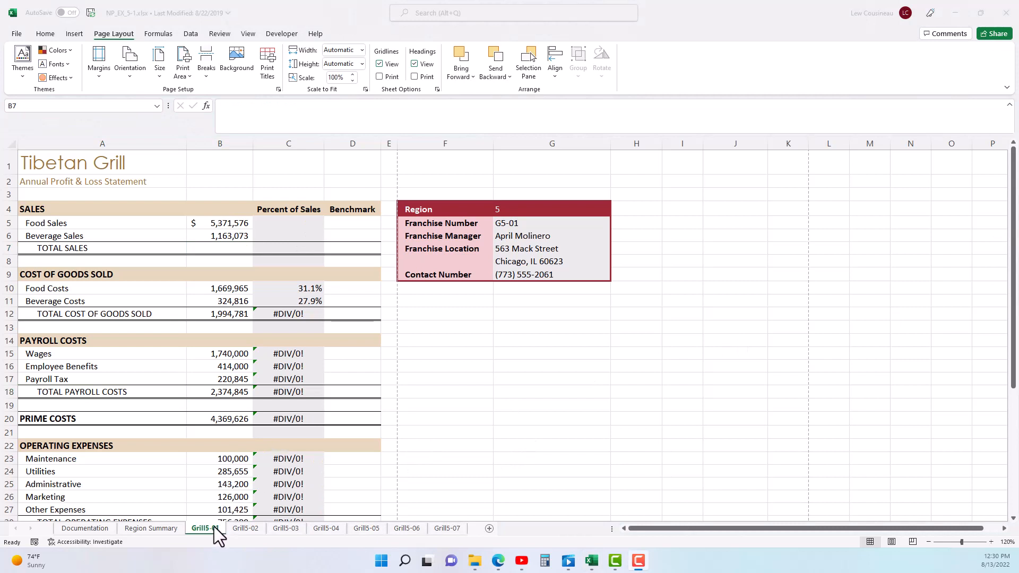
pyautogui.keyDown('ctrl'); pyautogui.click(460, 528); pyautogui.keyUp('ctrl')
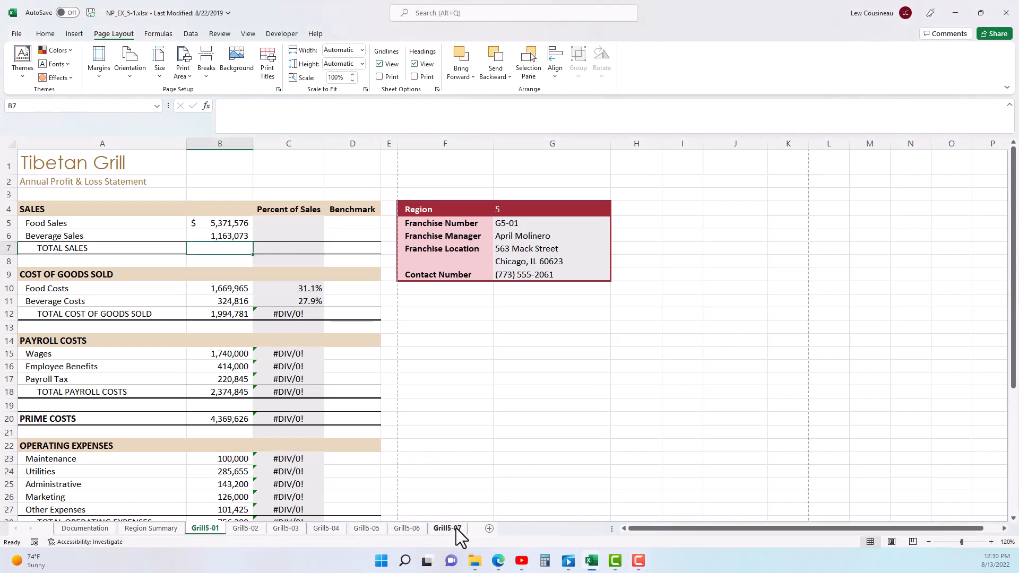
pyautogui.keyDown('shift'); pyautogui.click(458, 528); pyautogui.keyUp('shift')
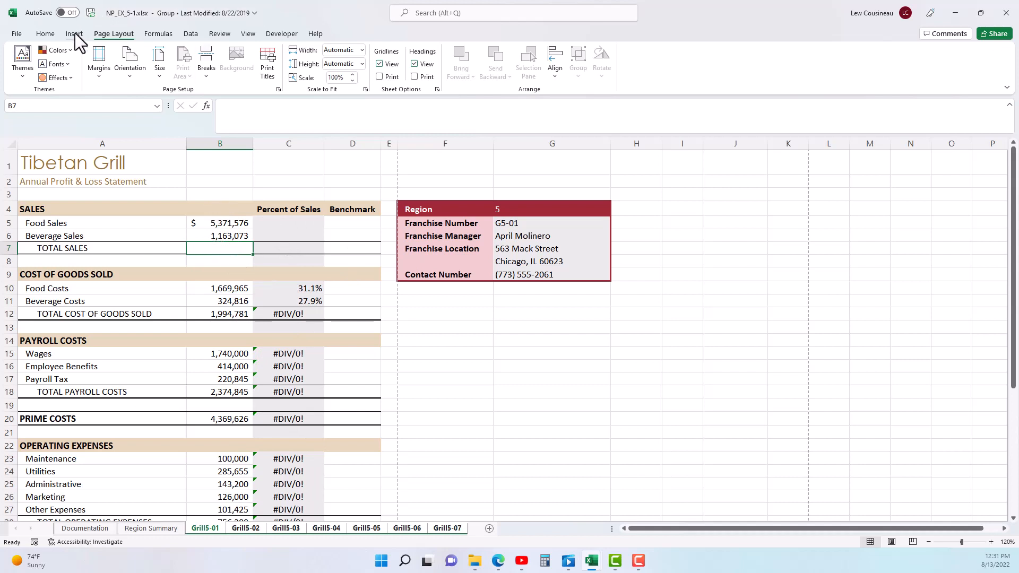
# - Total the sales in B7 of the grouped worksheets with AutoSum, using =SUM(B5:B6)
pyautogui.click(46, 34)
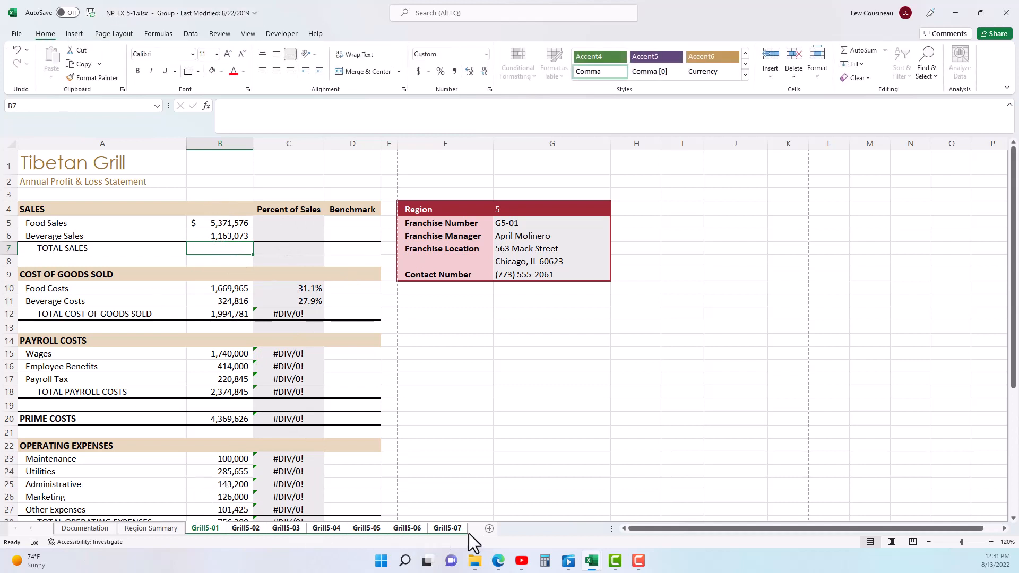
pyautogui.click(864, 51)
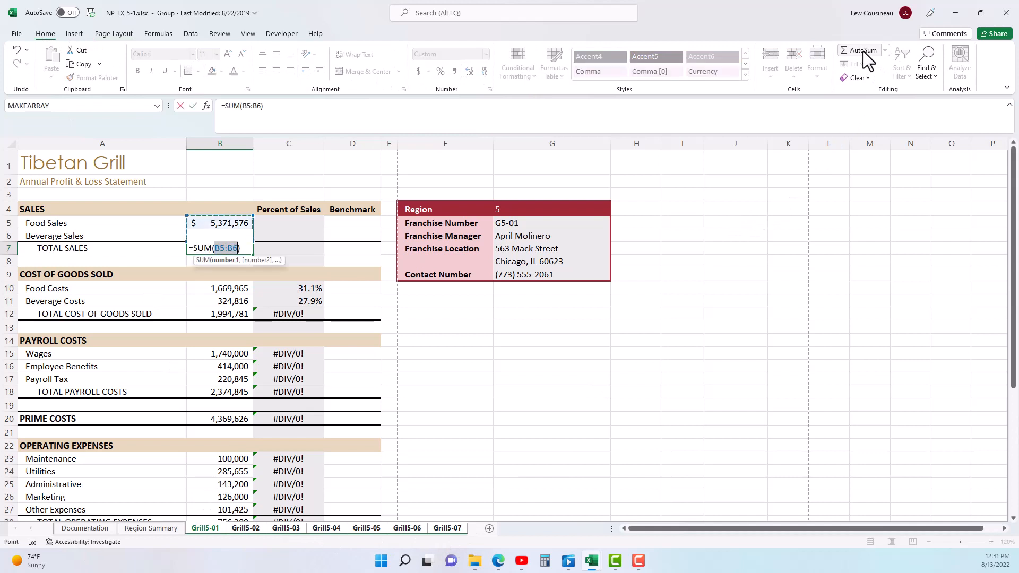
pyautogui.press('Return')
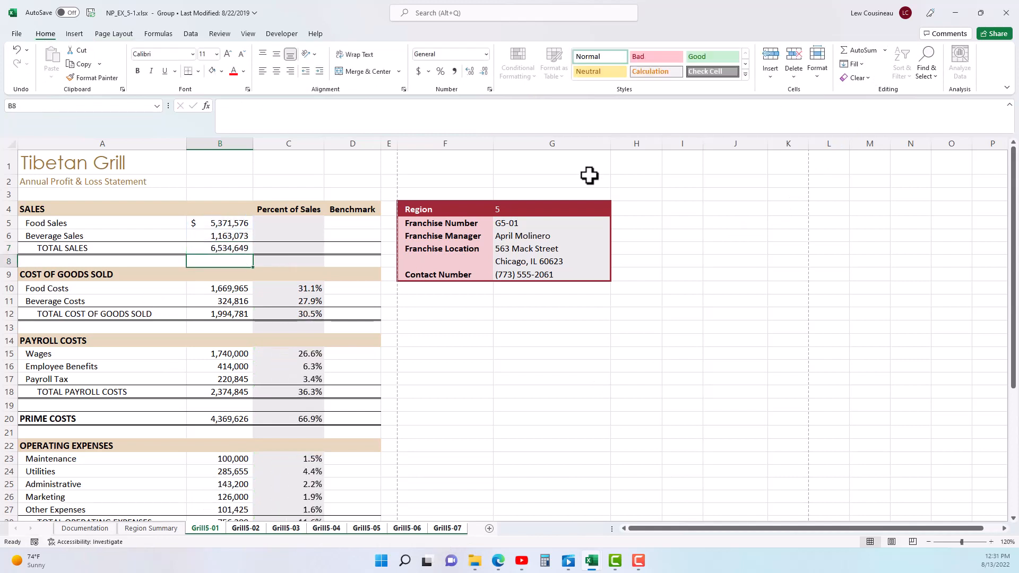
# - Enter the percent-of-sales formula =B5/B7 in C5 of the grouped worksheets and fill it down to C7
pyautogui.click(281, 222)
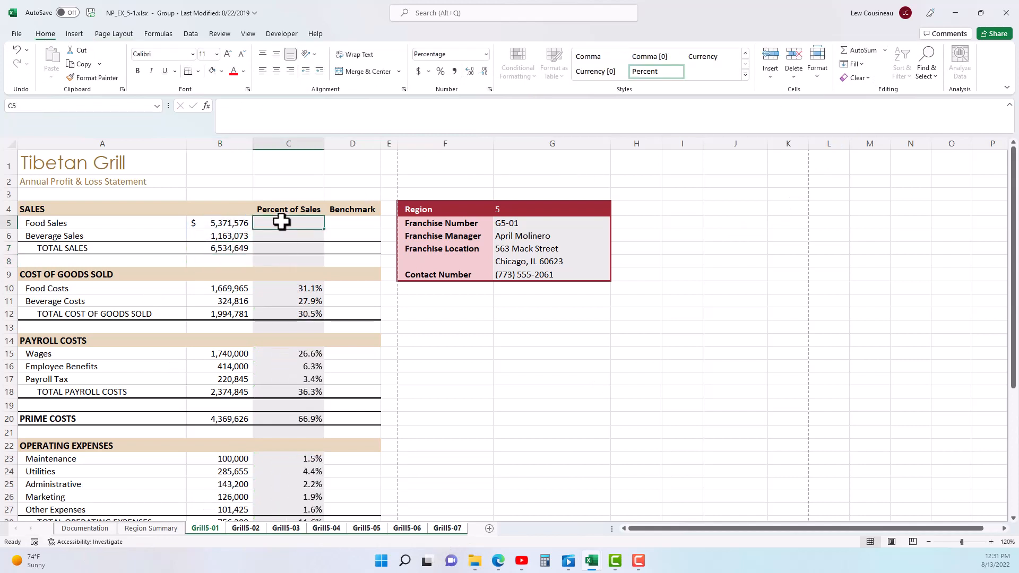
pyautogui.write('=')
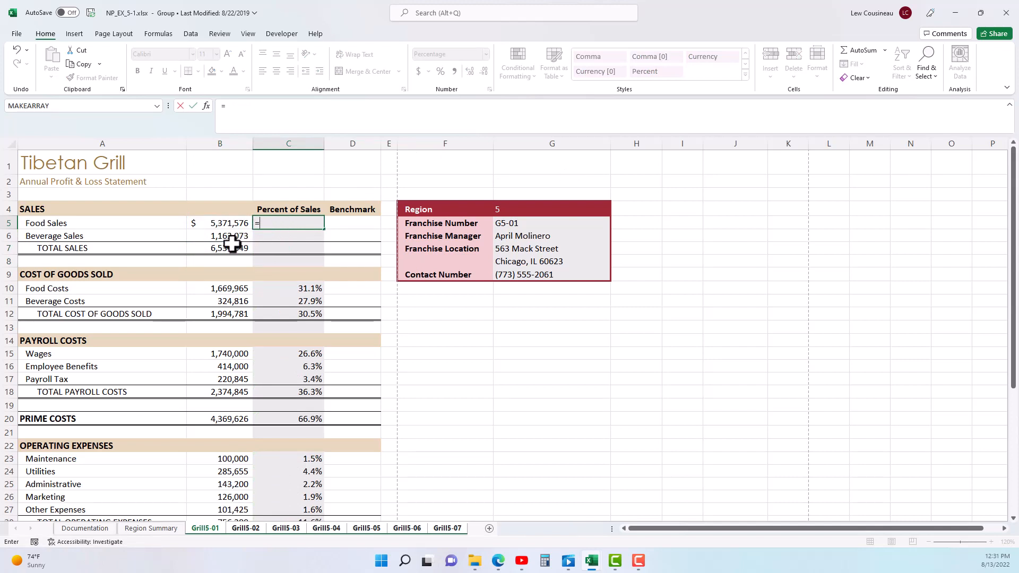
pyautogui.click(230, 223)
pyautogui.write('/')
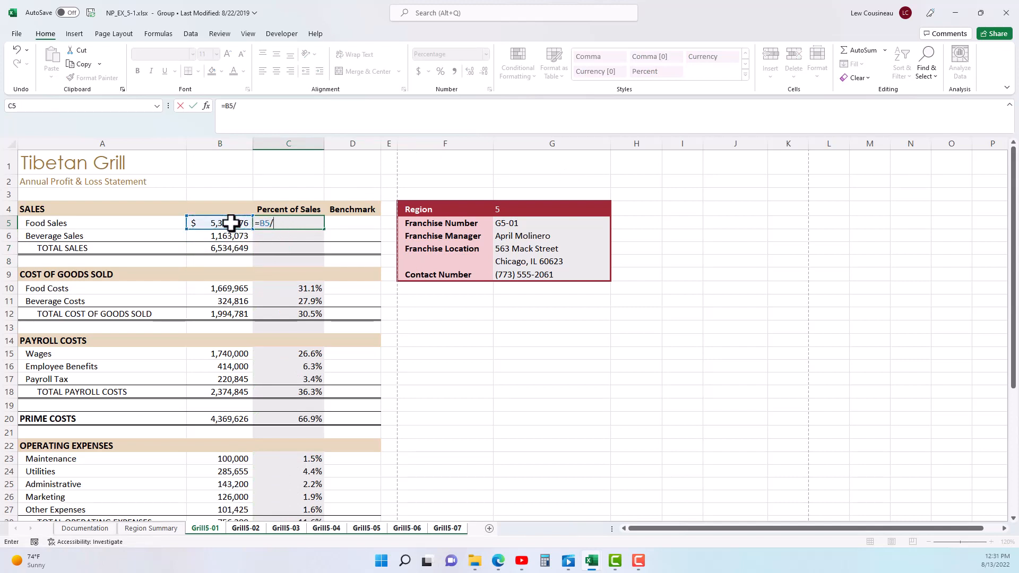
pyautogui.click(216, 248)
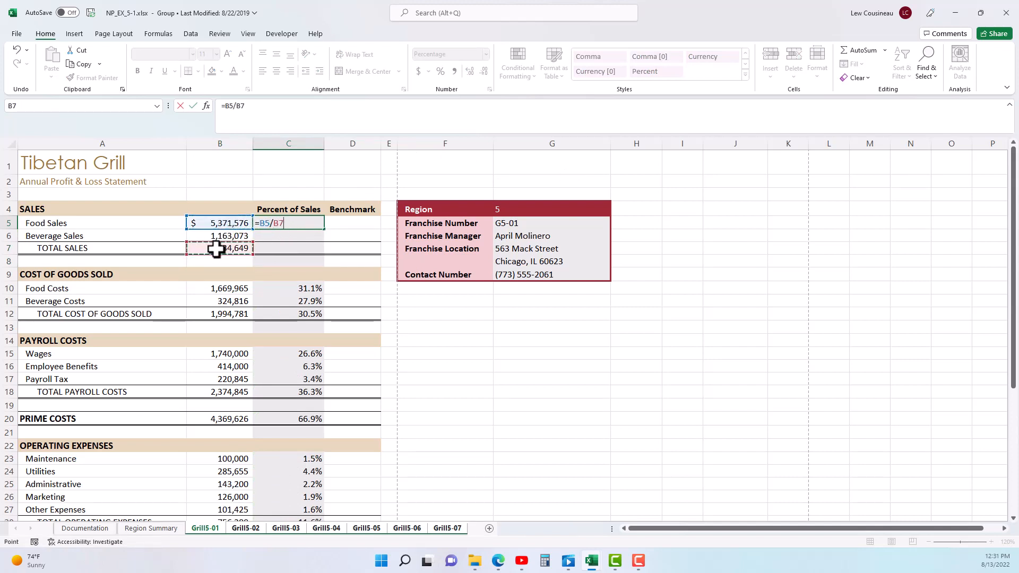
pyautogui.press('Return')
pyautogui.click(317, 219)
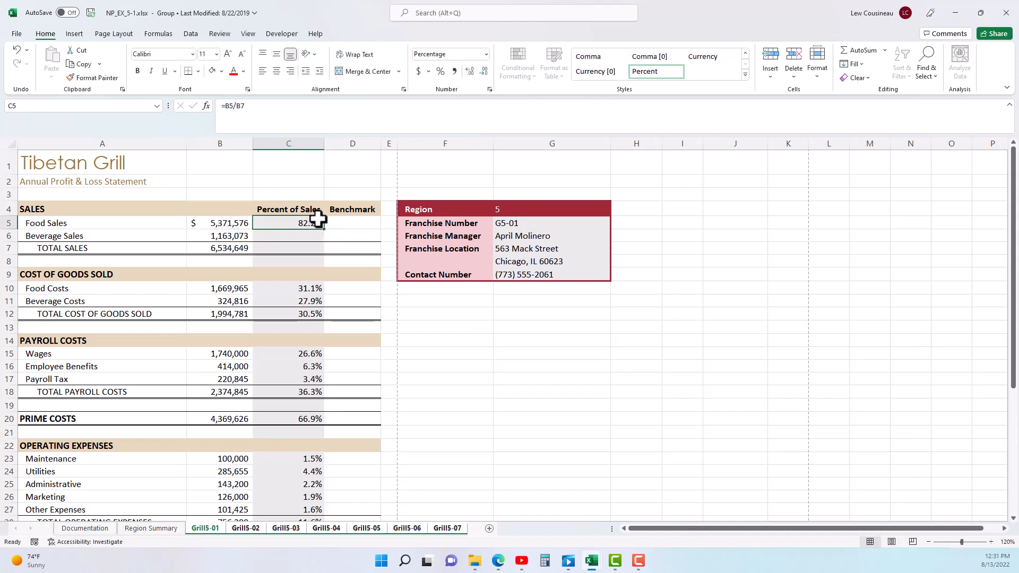
pyautogui.moveTo(323, 229); pyautogui.dragTo(319, 256)
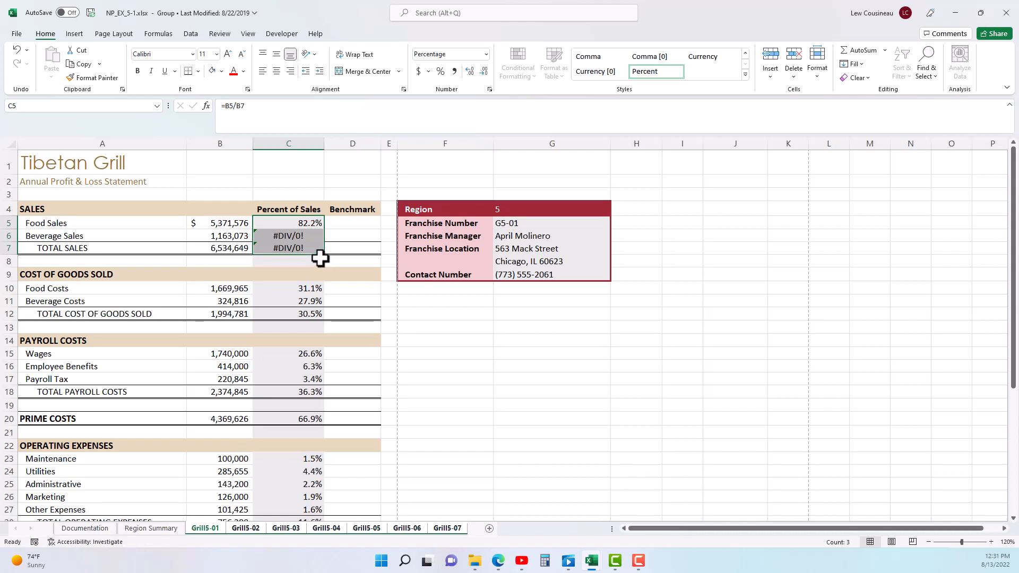
# - Make the total sales reference in C5 absolute, giving =B5/$B$7, and fill the corrected formula down to C7
pyautogui.doubleClick(303, 222)
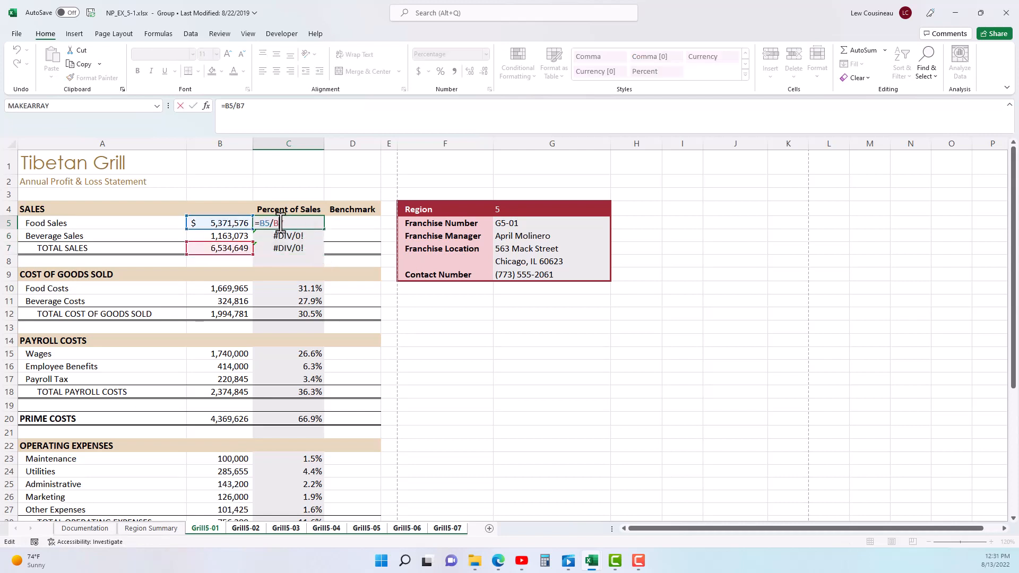
pyautogui.press('F4')
pyautogui.press('Return')
pyautogui.click(274, 222)
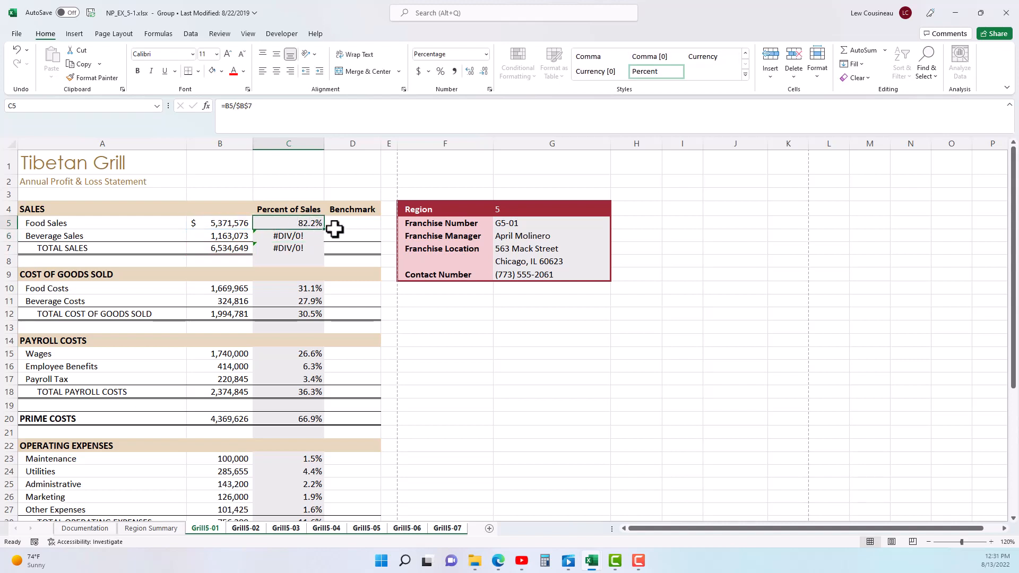
pyautogui.moveTo(324, 229); pyautogui.dragTo(325, 255)
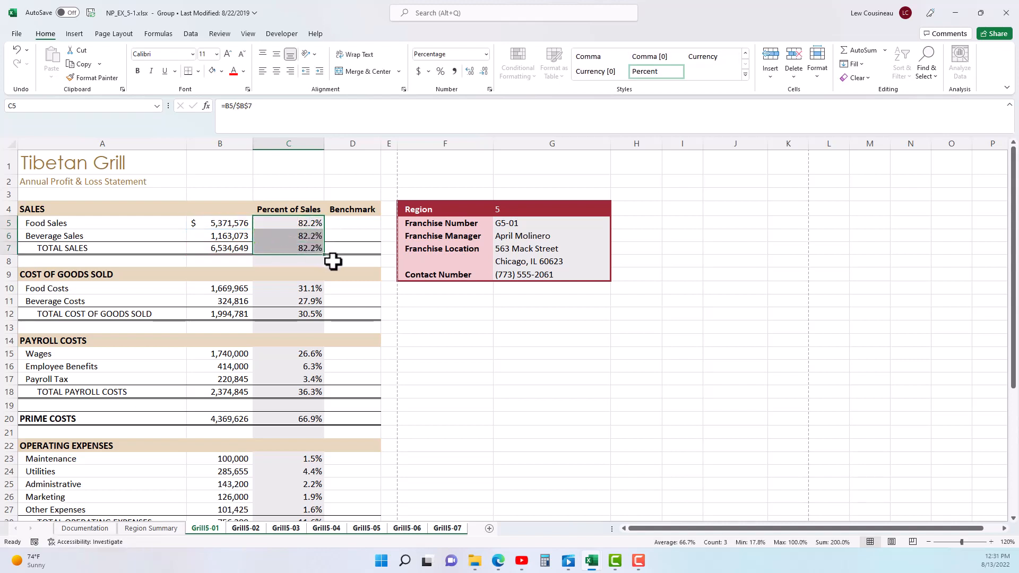
pyautogui.click(300, 262)
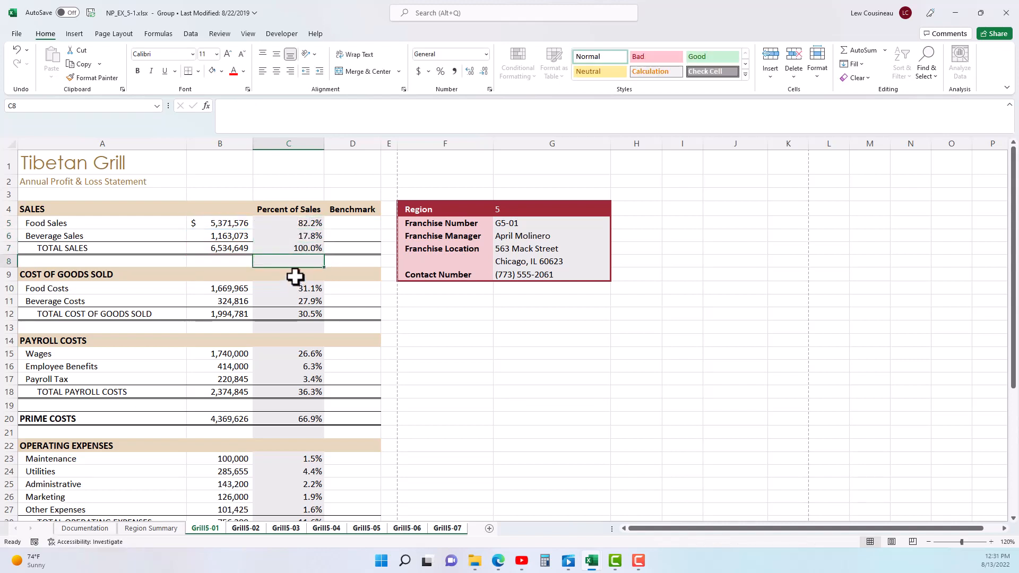
# - Apply a top border and a bottom double border to the total percentage cell C7 on the grouped worksheets
pyautogui.click(285, 247)
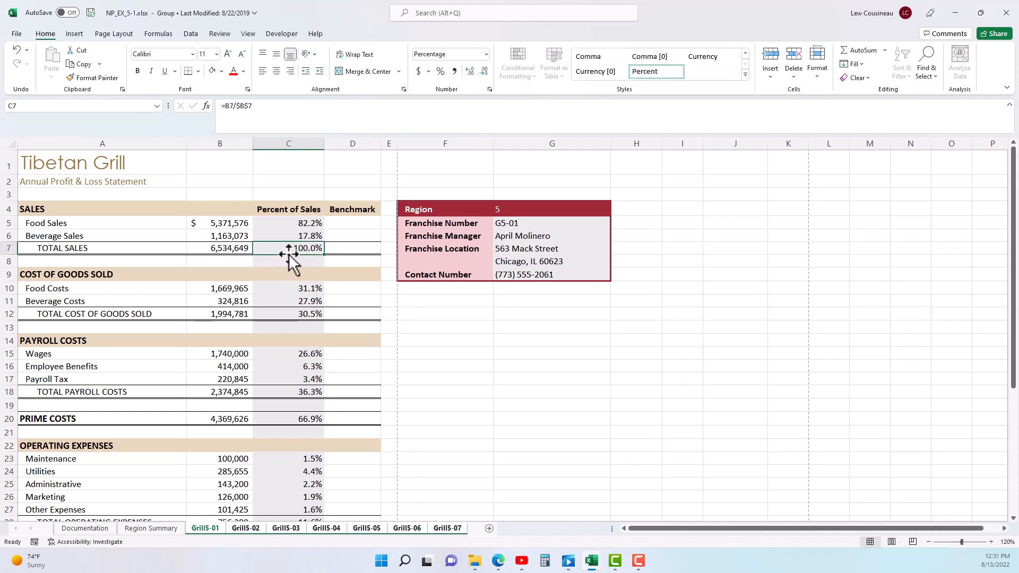
pyautogui.click(197, 71)
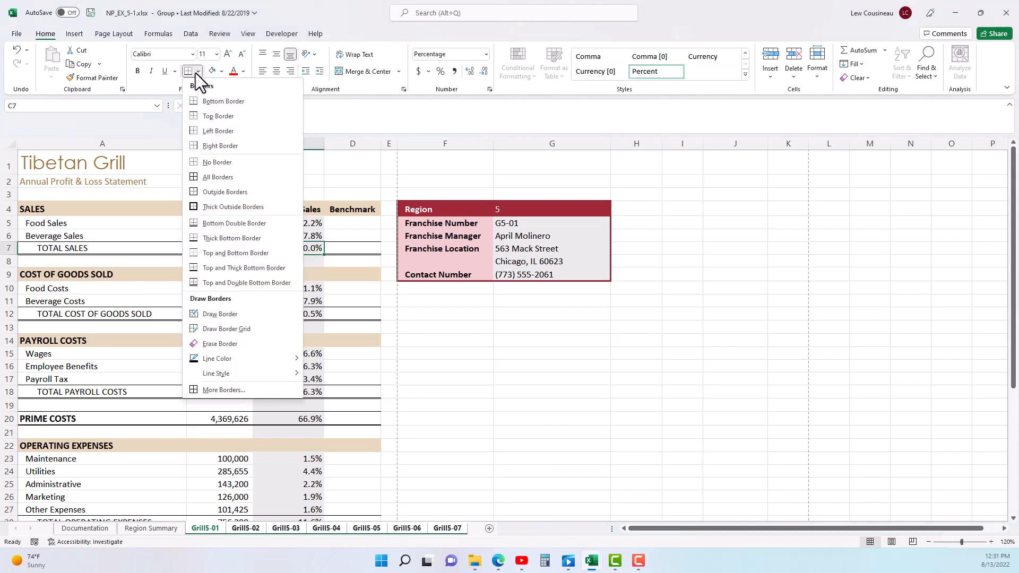
pyautogui.click(210, 116)
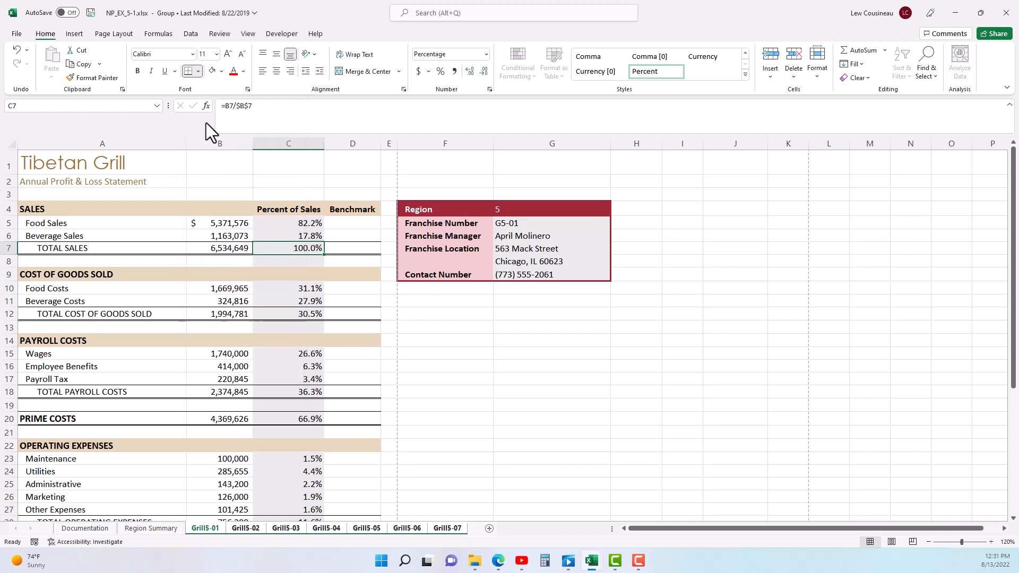
pyautogui.click(264, 328)
pyautogui.click(272, 250)
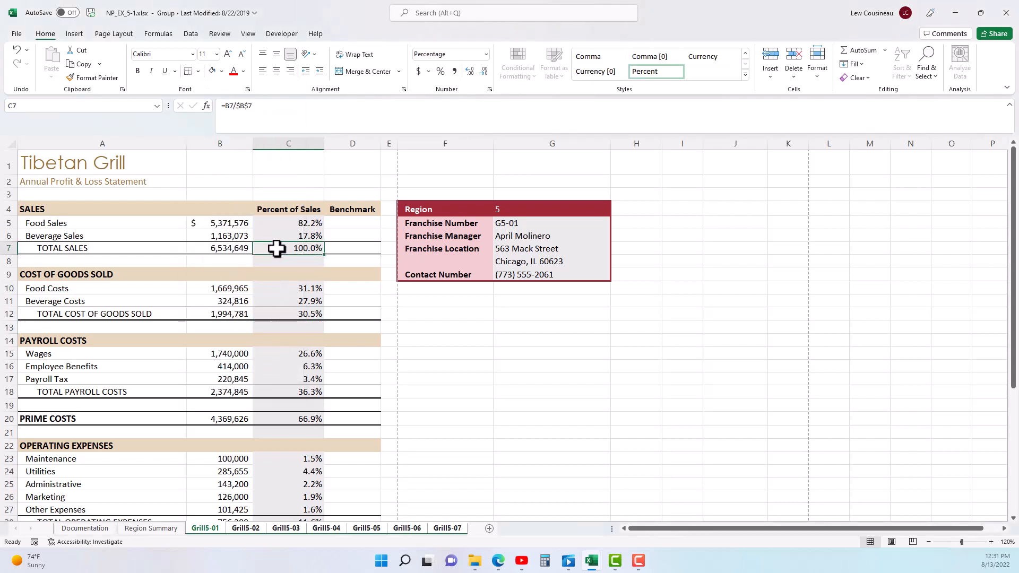
pyautogui.click(198, 72)
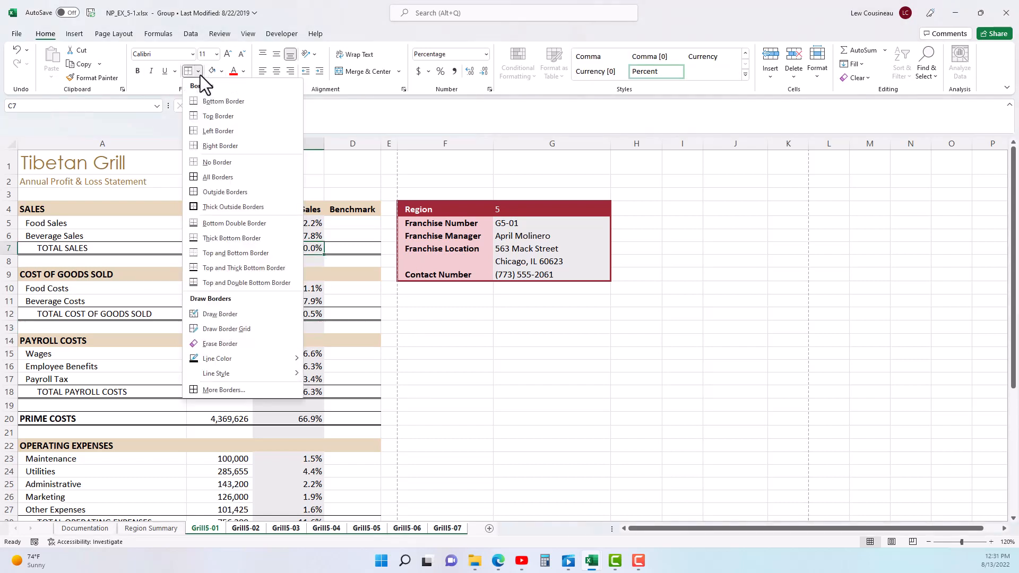
pyautogui.click(221, 223)
pyautogui.click(247, 291)
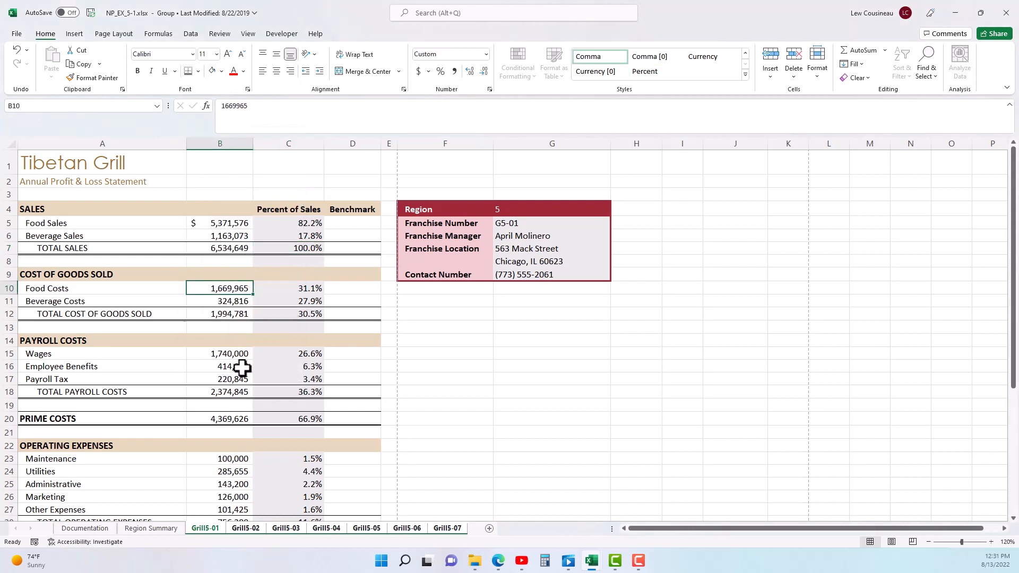
# - Check the total and percent-of-sales formulas on Grill5-02, look through the grouped worksheets up to Grill5-07, and return to Grill5-01
pyautogui.click(248, 529)
pyautogui.click(227, 249)
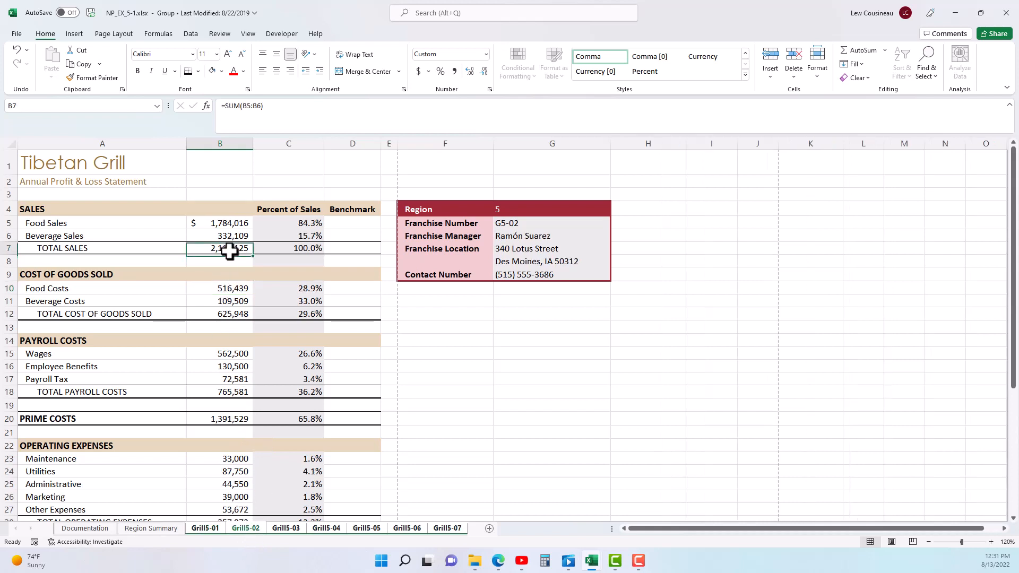
pyautogui.click(300, 247)
pyautogui.click(305, 225)
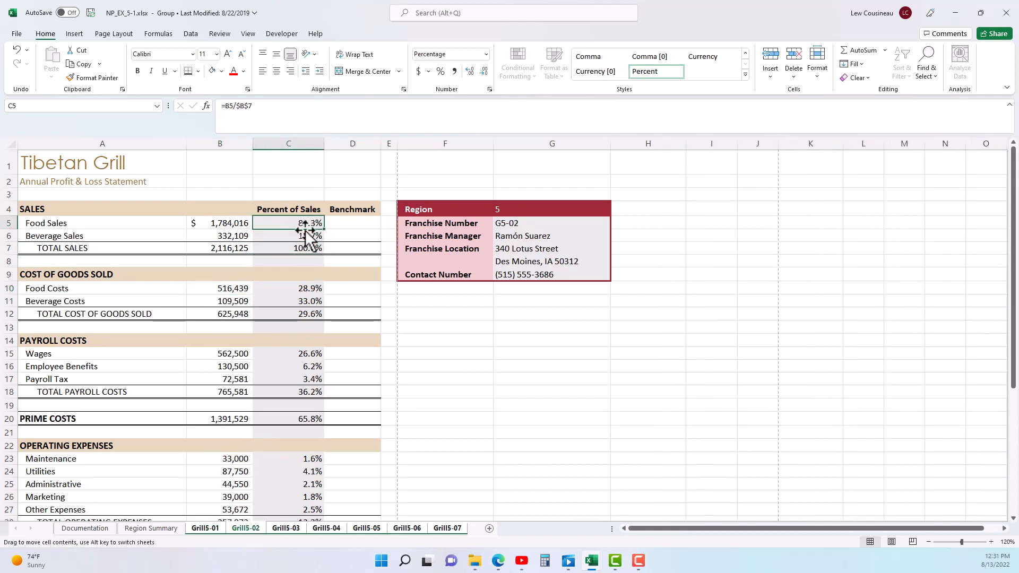
pyautogui.click(325, 529)
pyautogui.click(368, 530)
pyautogui.click(407, 529)
pyautogui.click(436, 529)
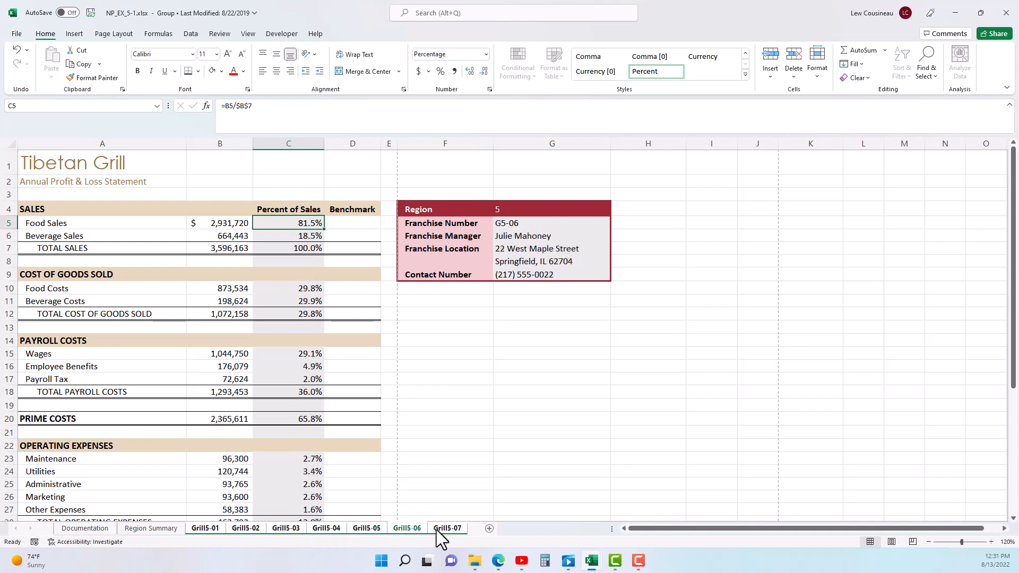
pyautogui.click(212, 530)
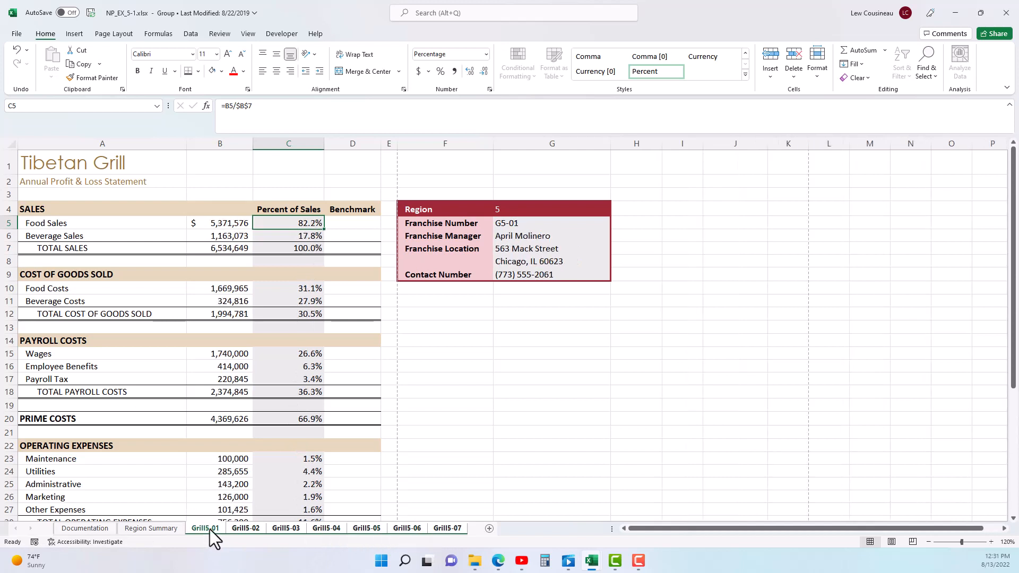